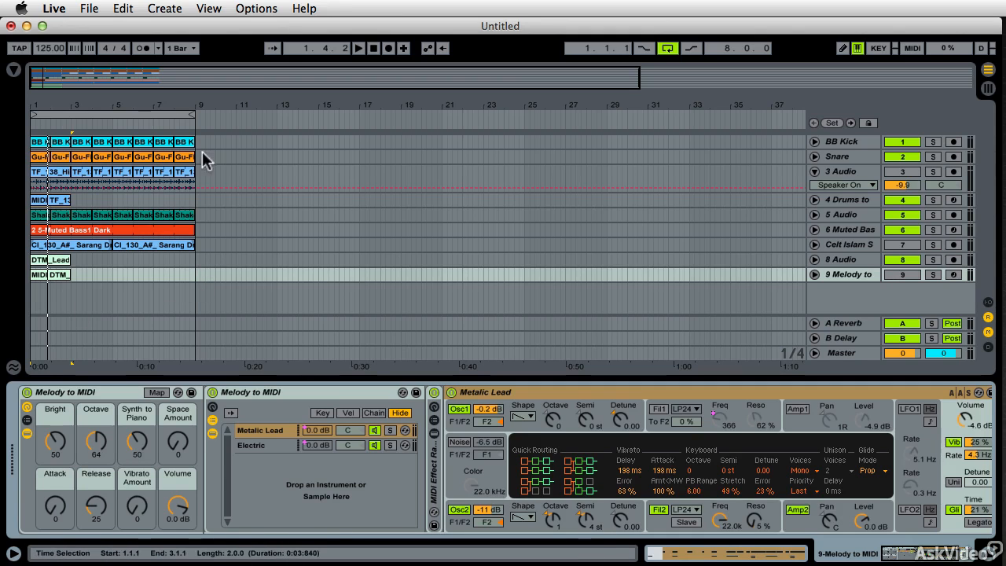
Step: Play back the arrangement briefly, enable looping on the MIDI hi-hat clip on track 4, and extend it to bar 9
key(space)
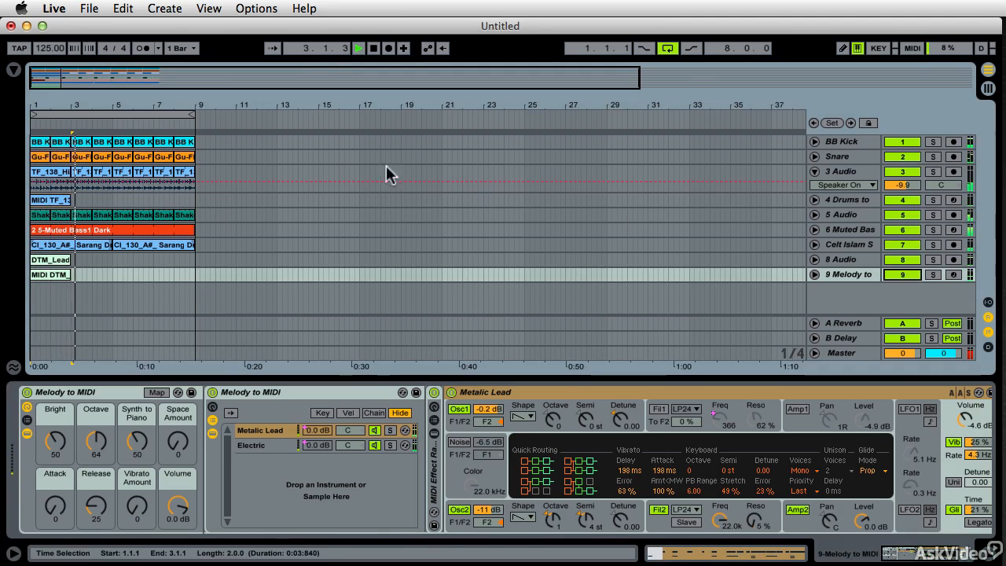
key(space)
double_click(65, 202)
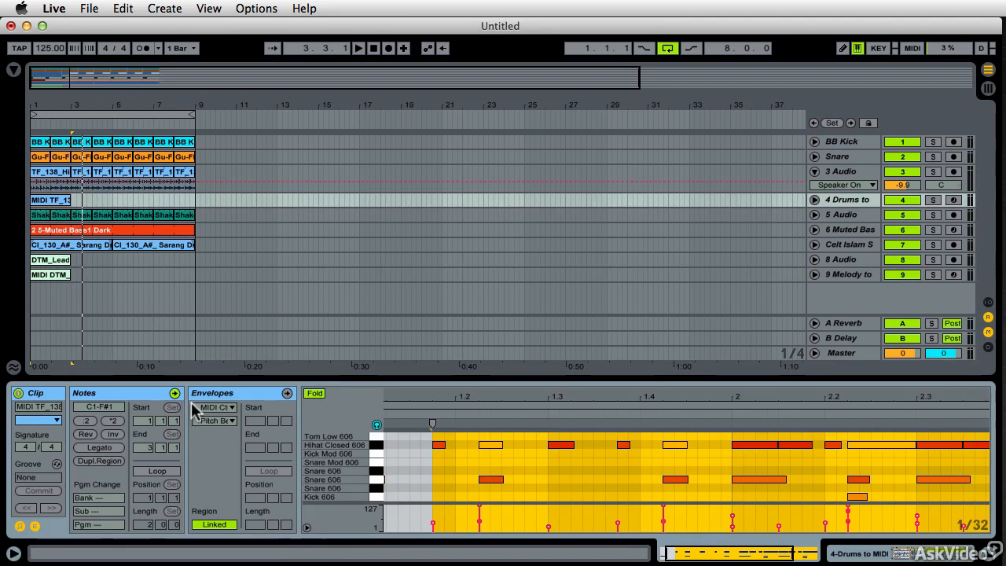
click(158, 471)
drag(71, 200, 196, 203)
Step: Enable looping on the DTM_LeadLp audio clip on track 8 and extend it to bar 9
click(59, 260)
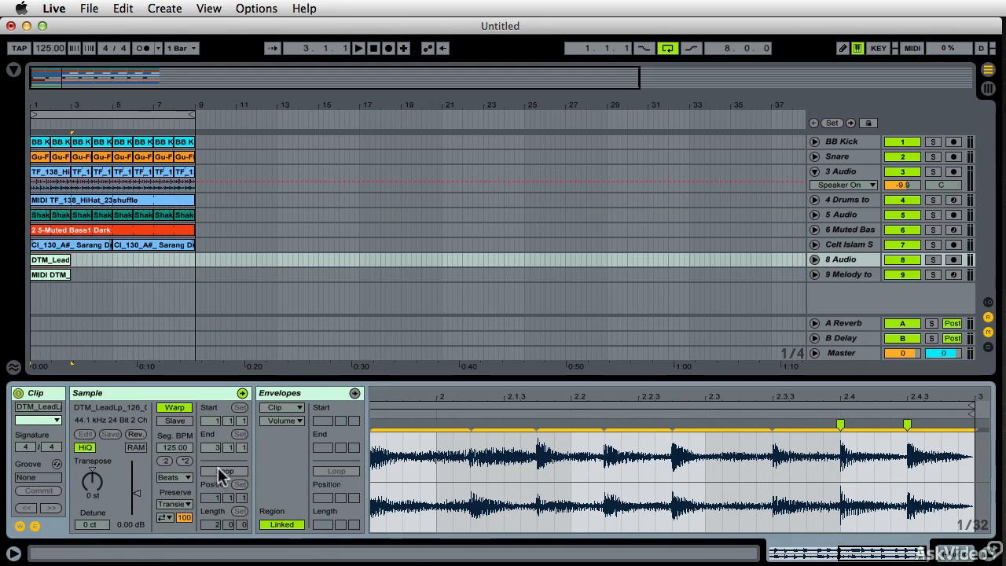
drag(69, 260, 194, 260)
click(95, 274)
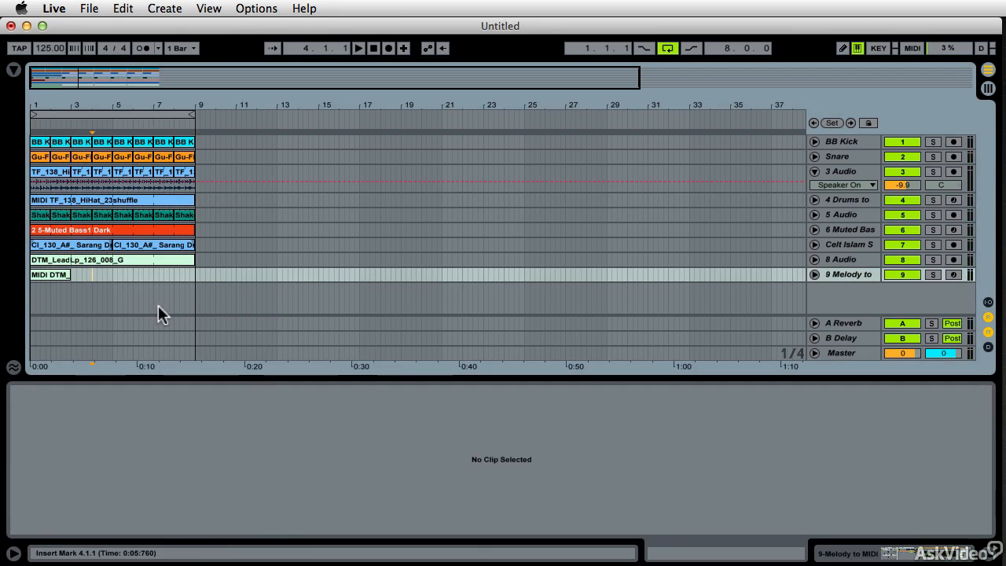
Step: Show the browser and add the selected BB Cloud and Bells Riser clip to a new track starting at bar 1
click(14, 70)
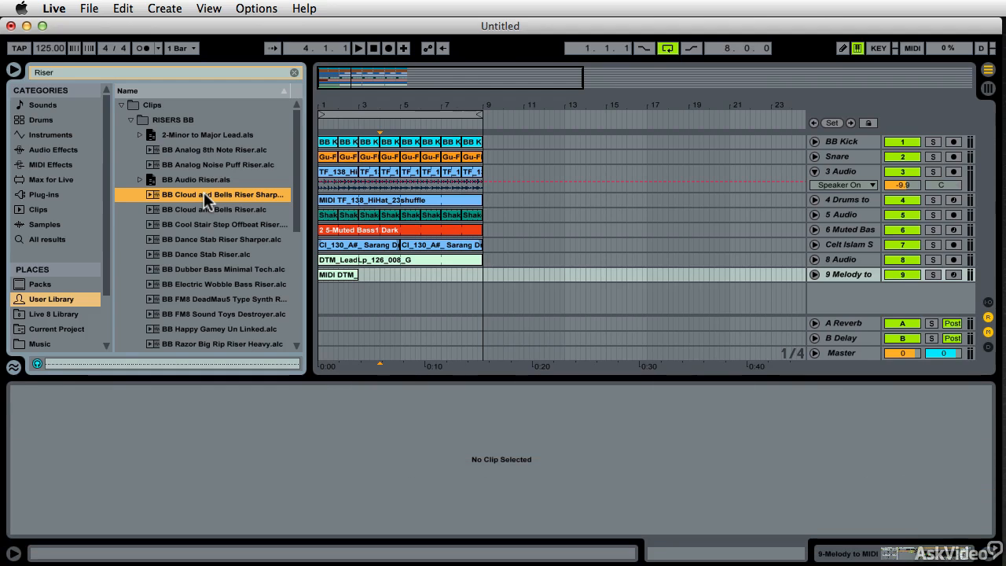
click(47, 364)
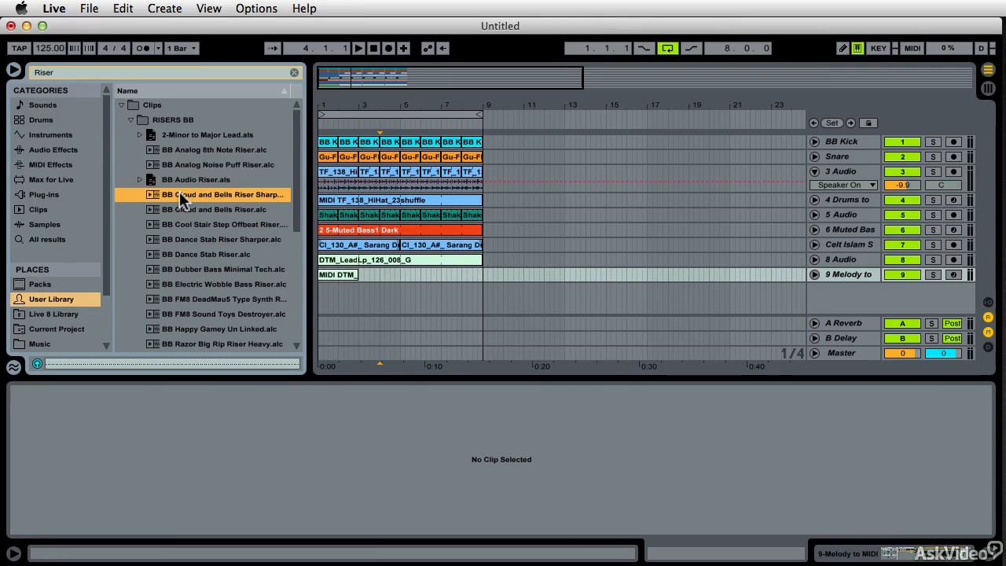
click(400, 305)
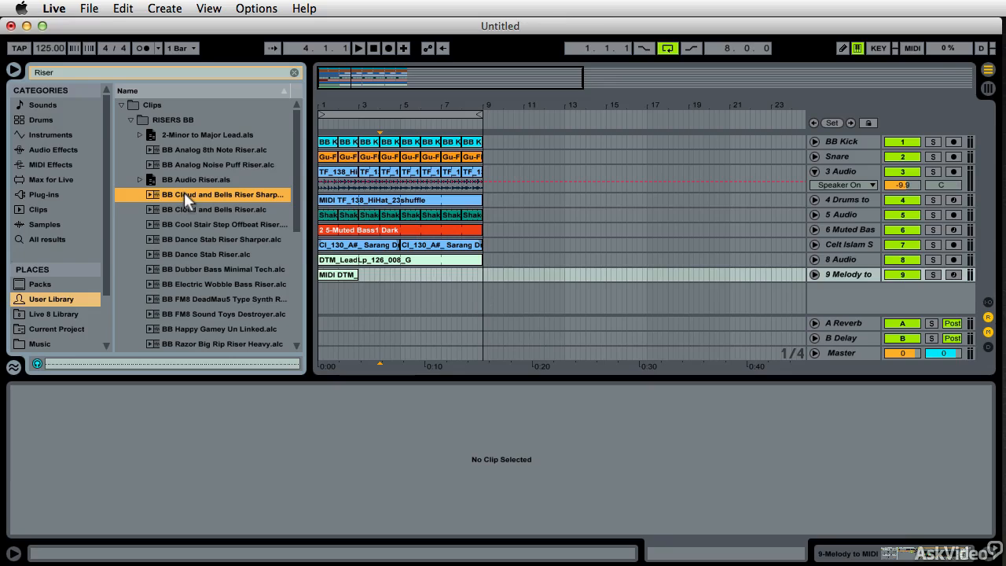
drag(184, 192, 318, 301)
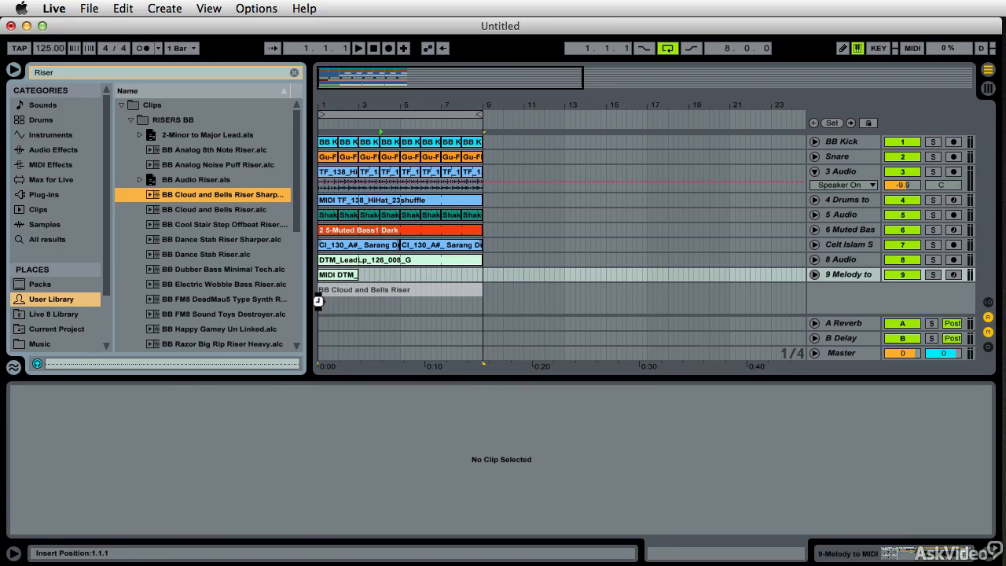
drag(380, 336, 379, 337)
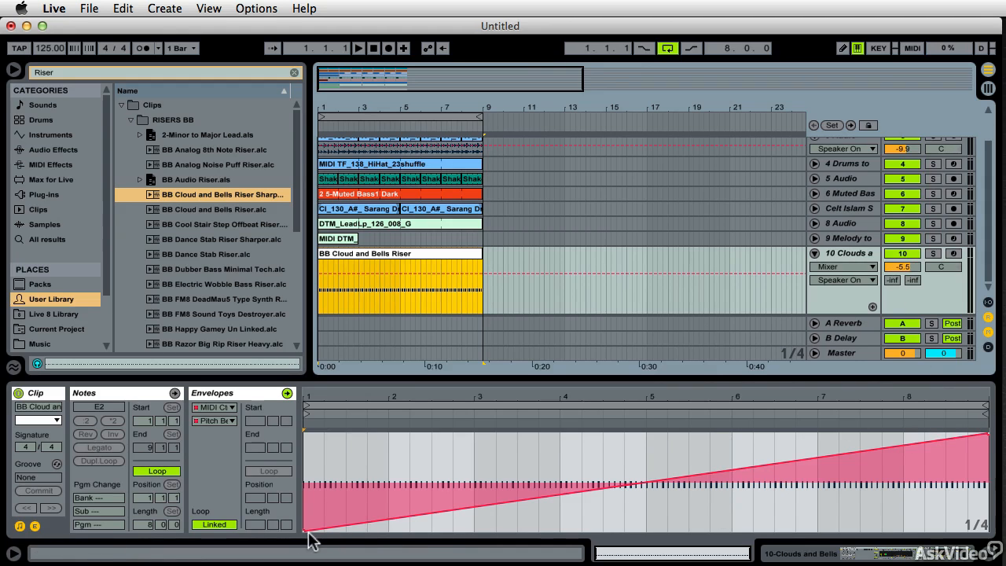
Step: Examine the riser clip's pitch bend envelope and the device chain on its track
click(35, 525)
click(35, 526)
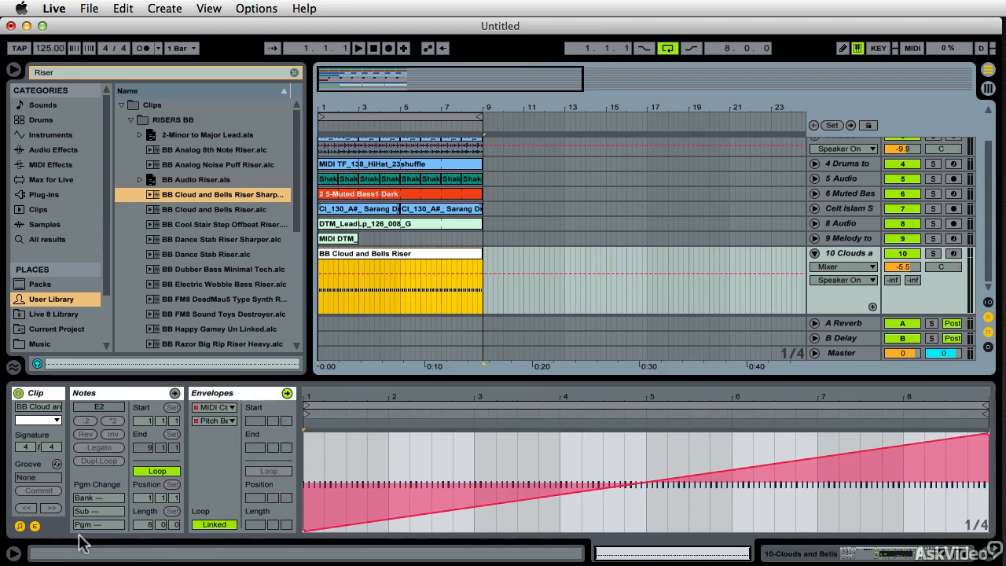
click(931, 554)
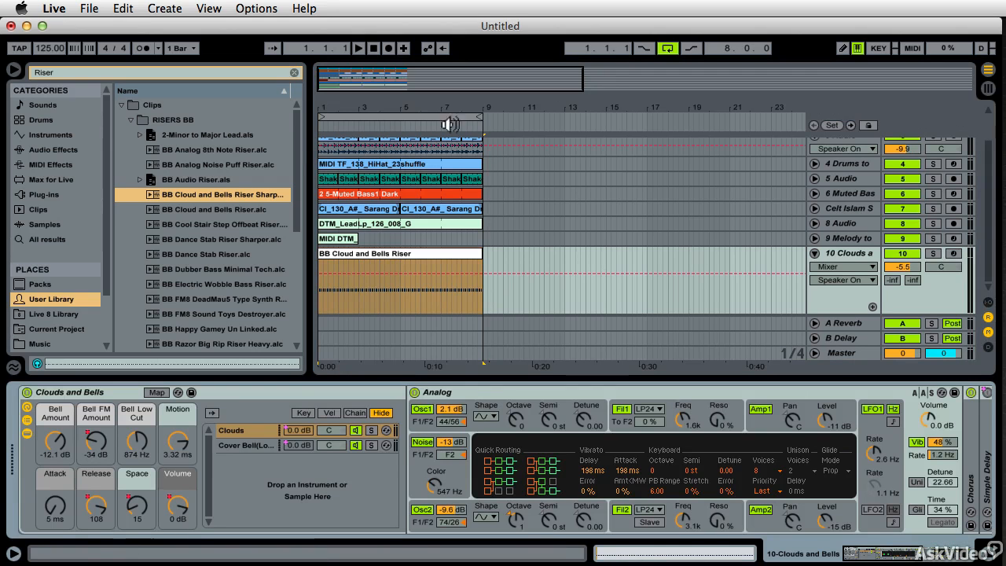
Step: Play the arrangement from bar 1 to audition the riser with the other tracks, and stop playback
click(325, 128)
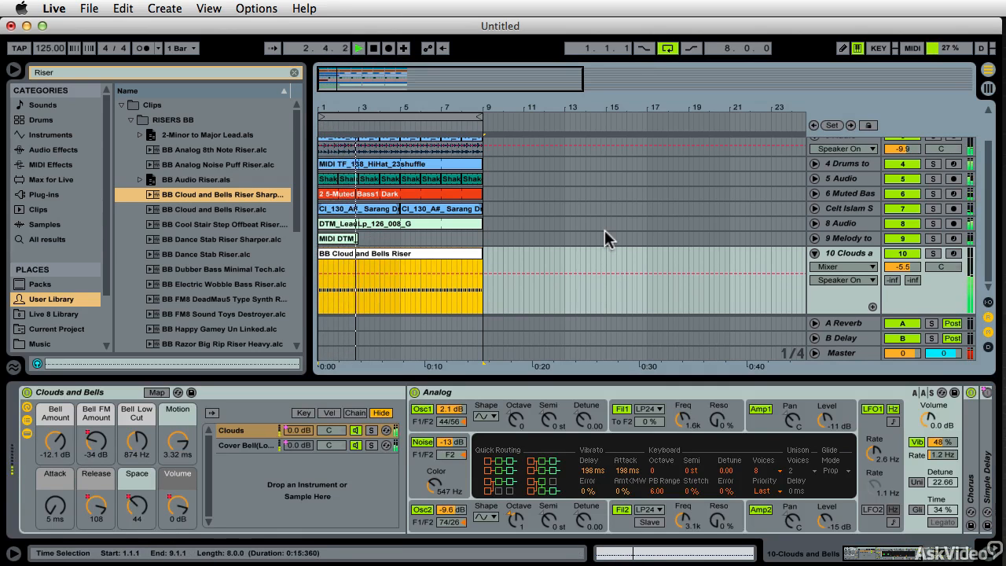
scroll(604, 229, up, 3)
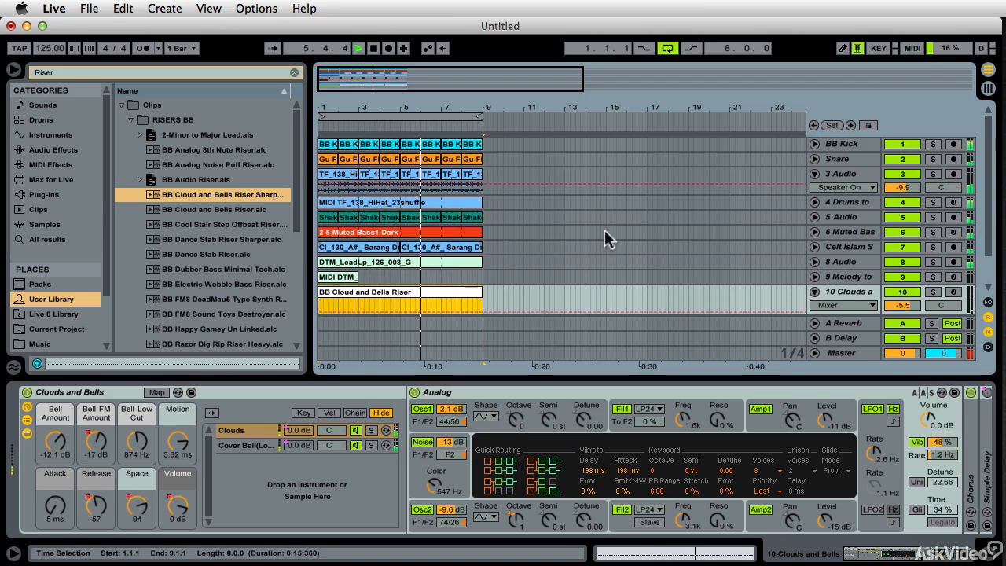
key(space)
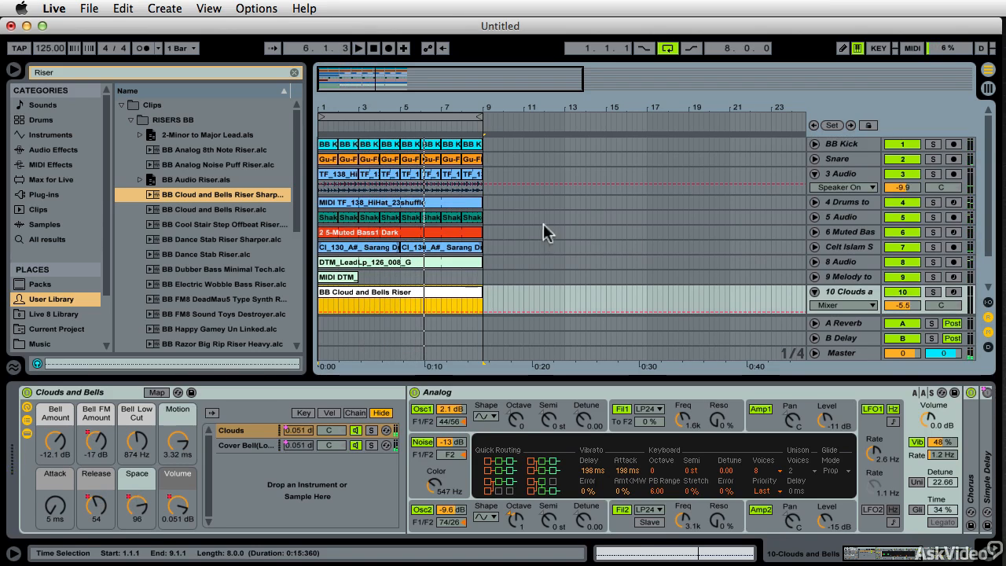
Step: Hide the browser and colour the first two-bar hi-hat audio clip on track 3 green
click(366, 181)
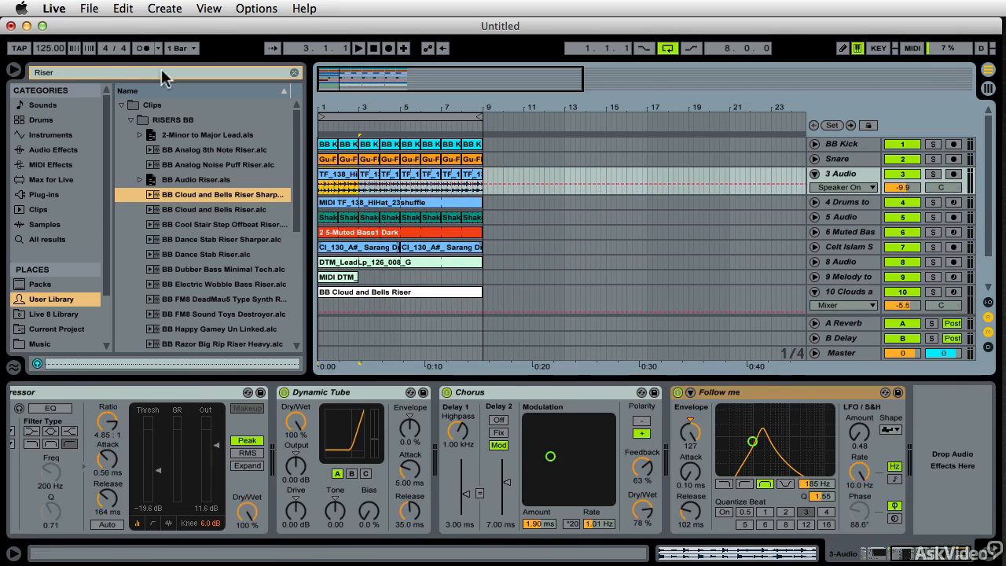
click(15, 71)
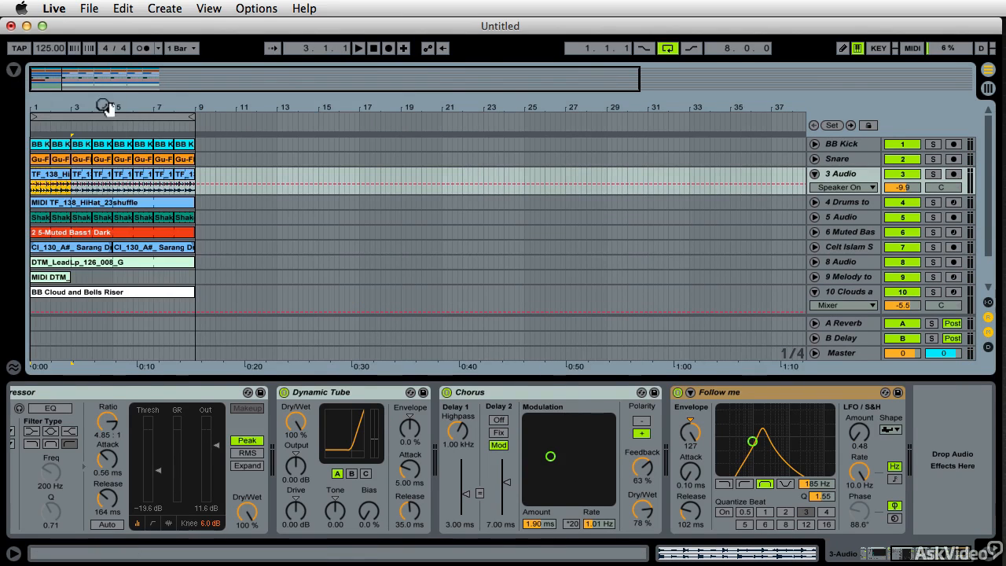
drag(105, 106, 236, 173)
right_click(109, 179)
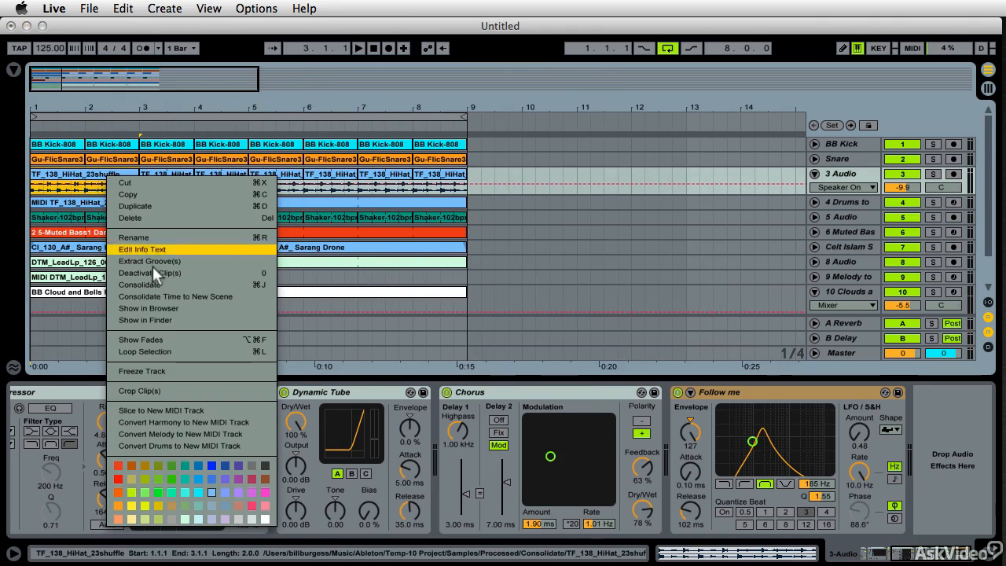
click(177, 474)
Step: Duplicate the green hi-hat clip three times to fill track 3 up to bar 9
key(super+d)
key(super+d)
key(super+d)
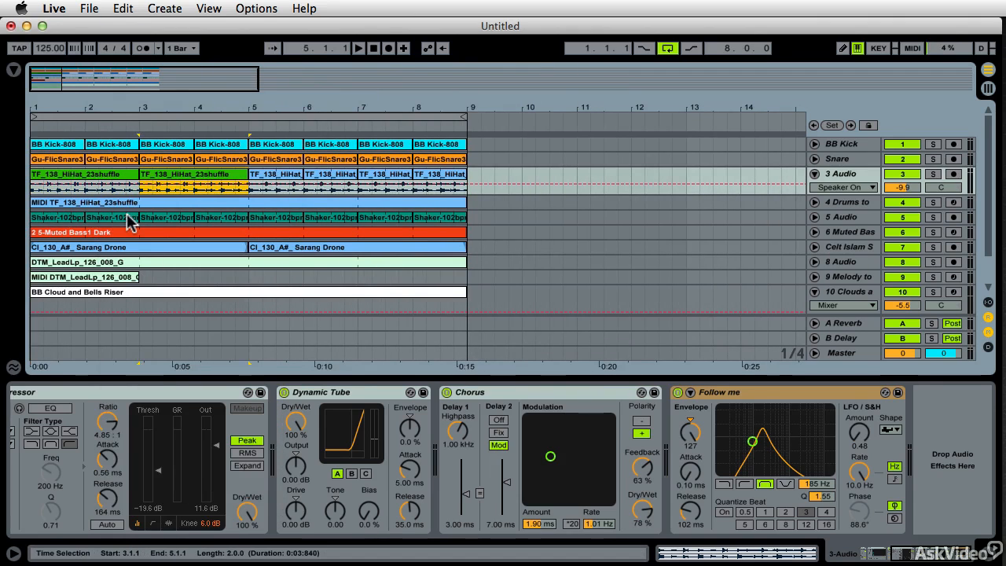
Step: Consolidate the first two shaker clips on track 5 into one two-bar clip and colour it light green
click(55, 222)
click(123, 221)
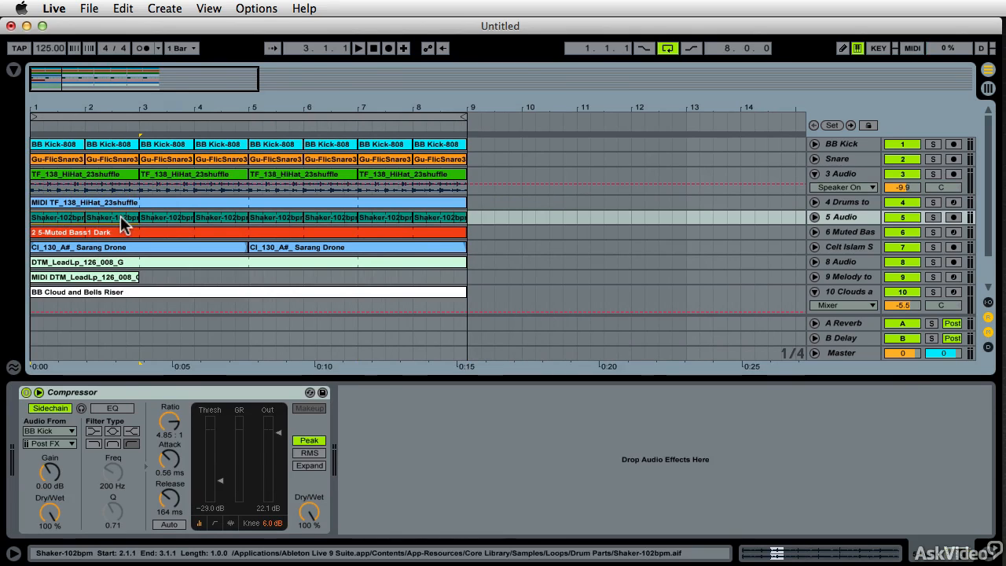
key(super+j)
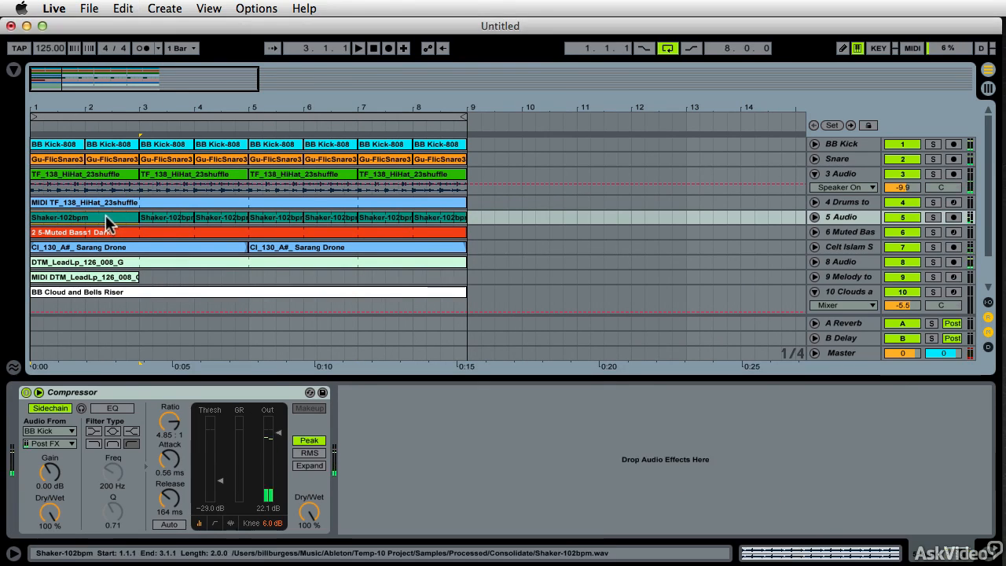
right_click(109, 221)
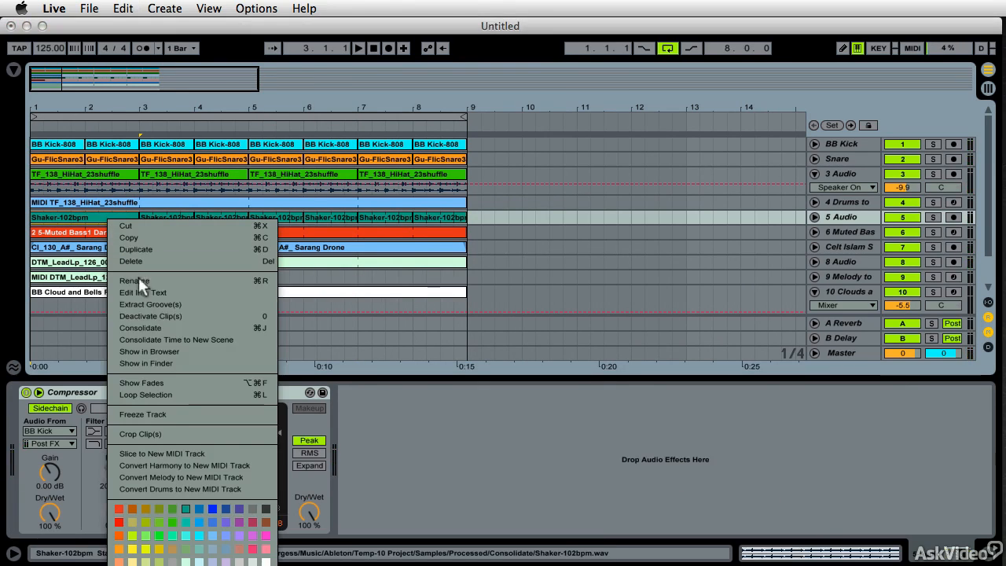
click(159, 517)
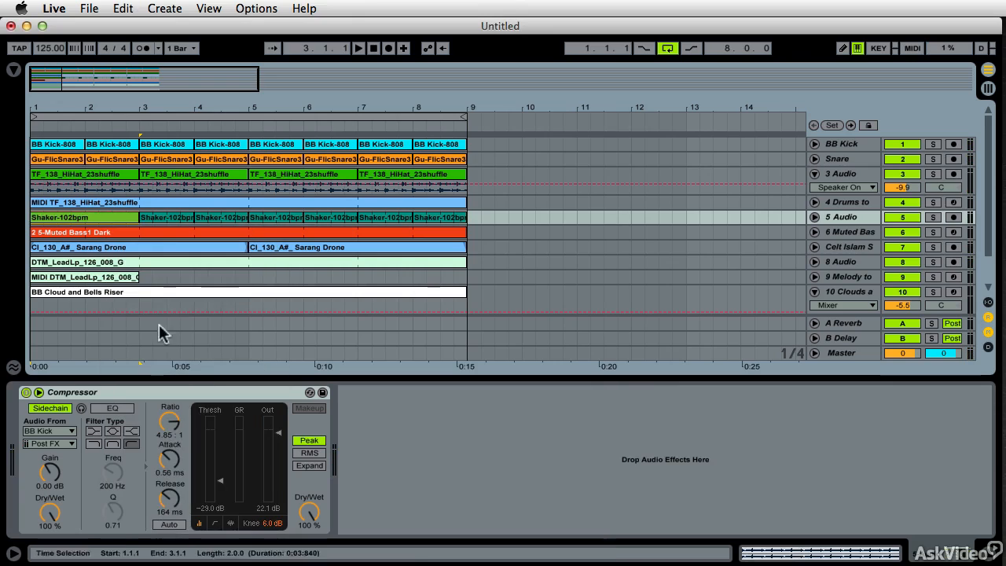
Step: Duplicate the consolidated shaker clip three times to fill track 5 up to bar 9
key(super+d)
key(super+d)
key(super+d)
Step: Duplicate the MIDI DTM_LeadLp clip on track 9 three times so that it fills up to bar 9
click(140, 265)
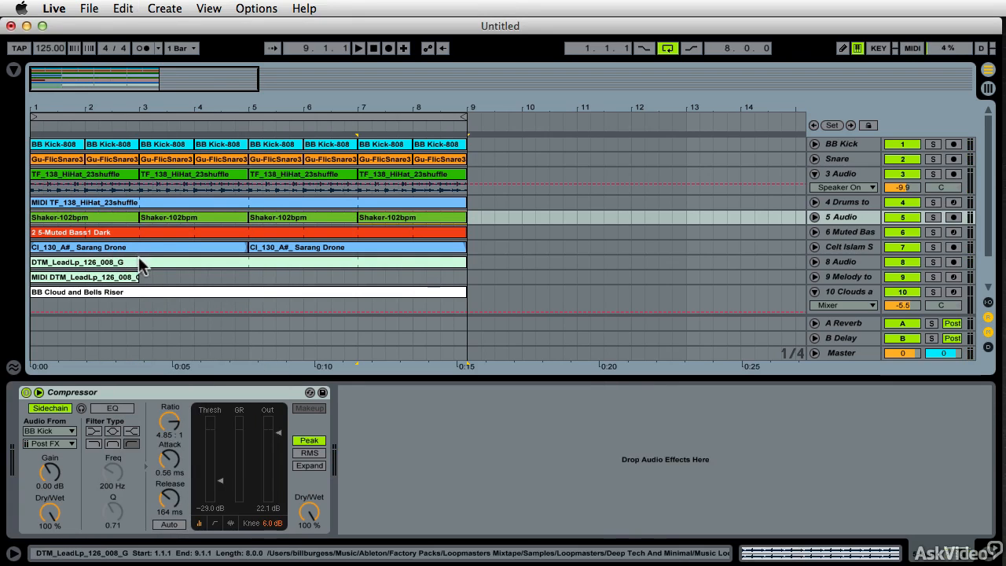
click(108, 279)
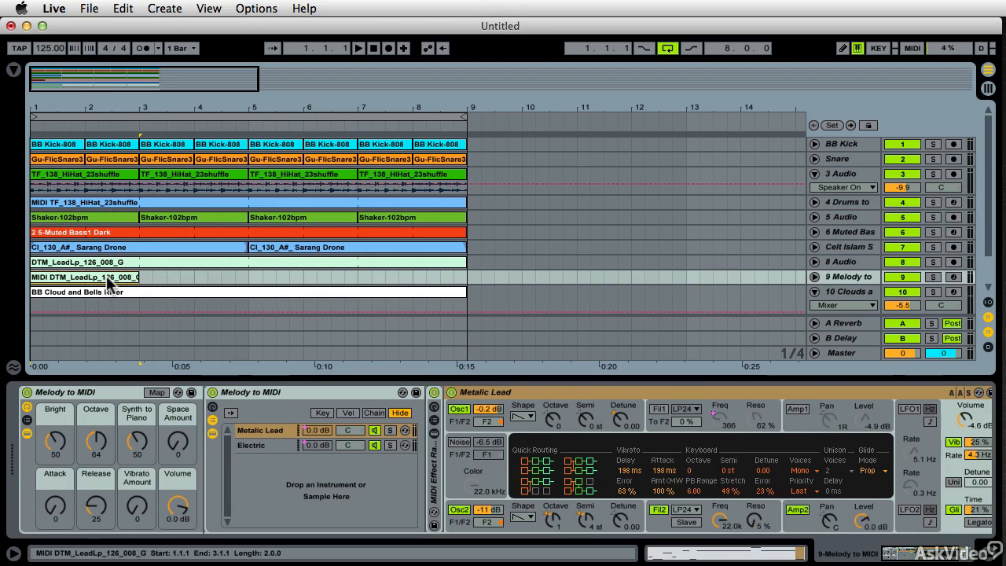
key(super+d)
key(super+d)
key(super+d)
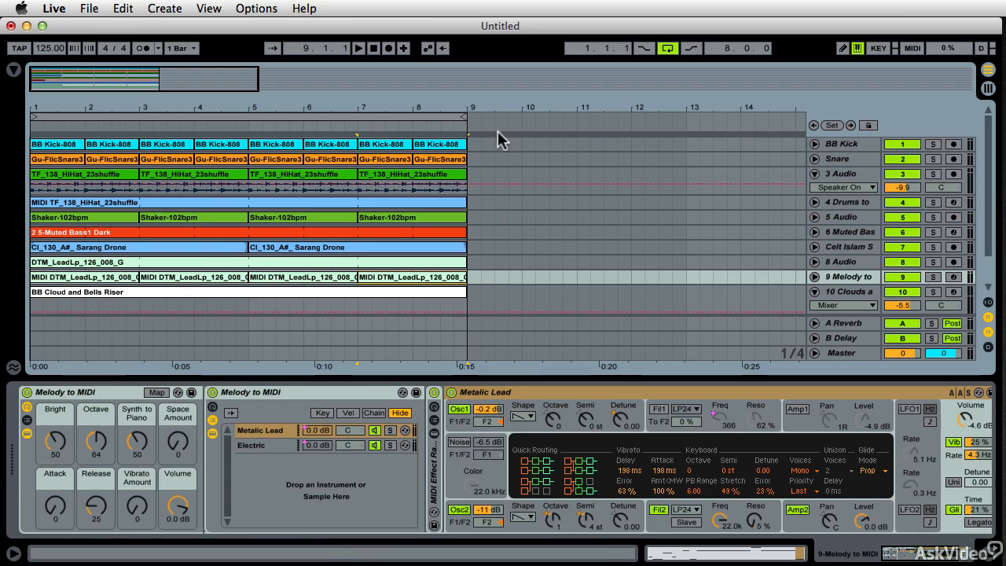
Step: Hide the arrangement overview and the clip and device detail view to make room for the tracks
drag(455, 100, 163, 98)
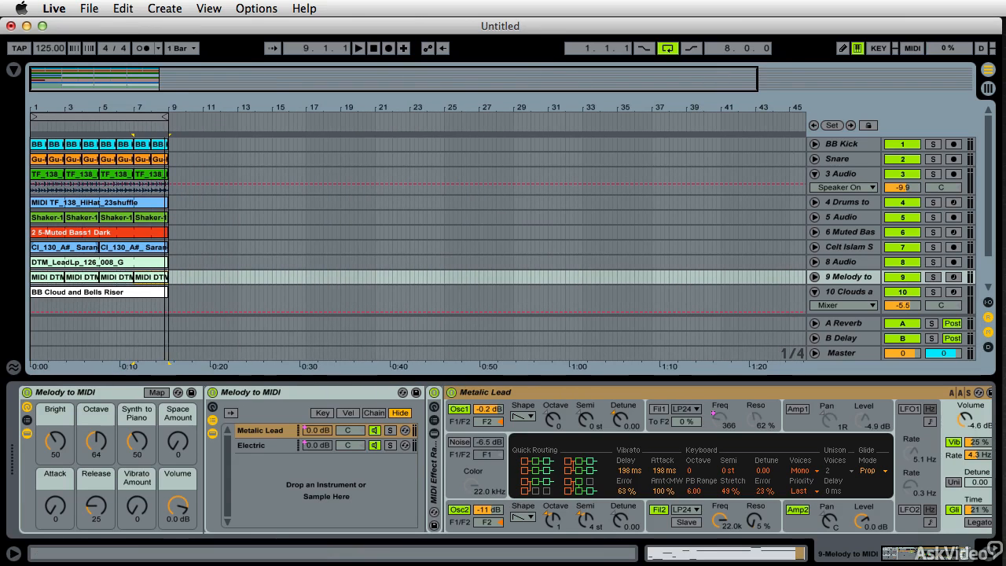
click(209, 9)
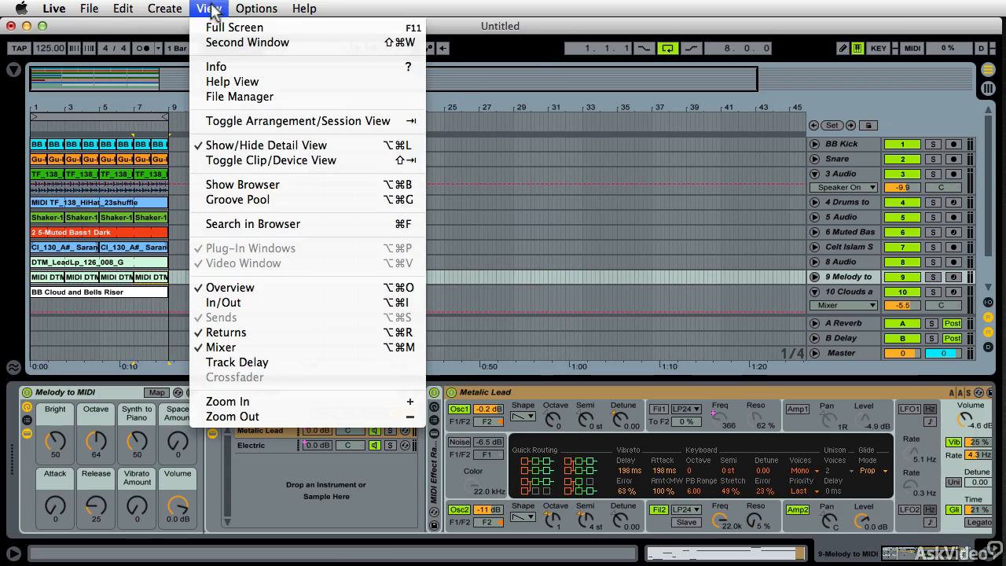
click(238, 290)
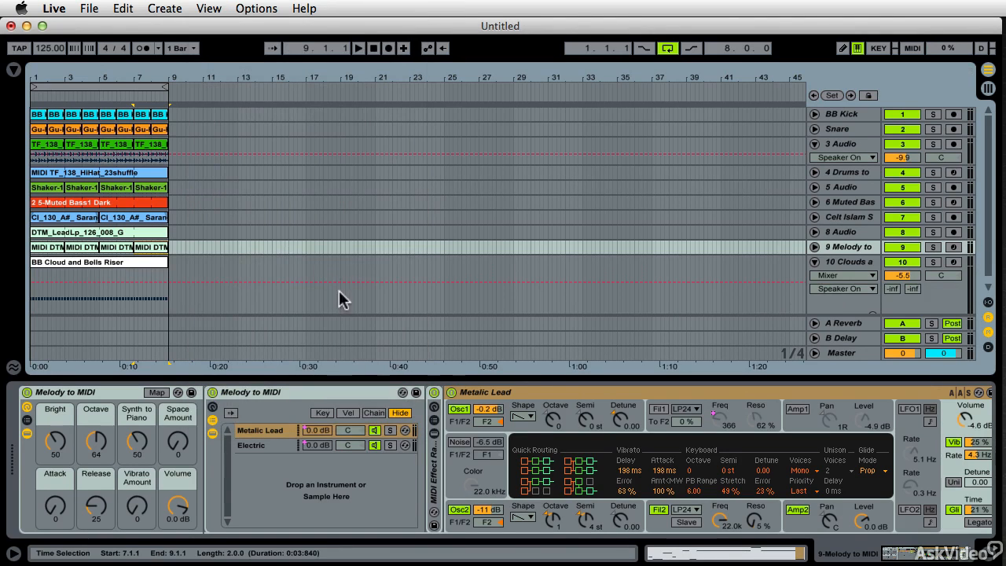
click(994, 550)
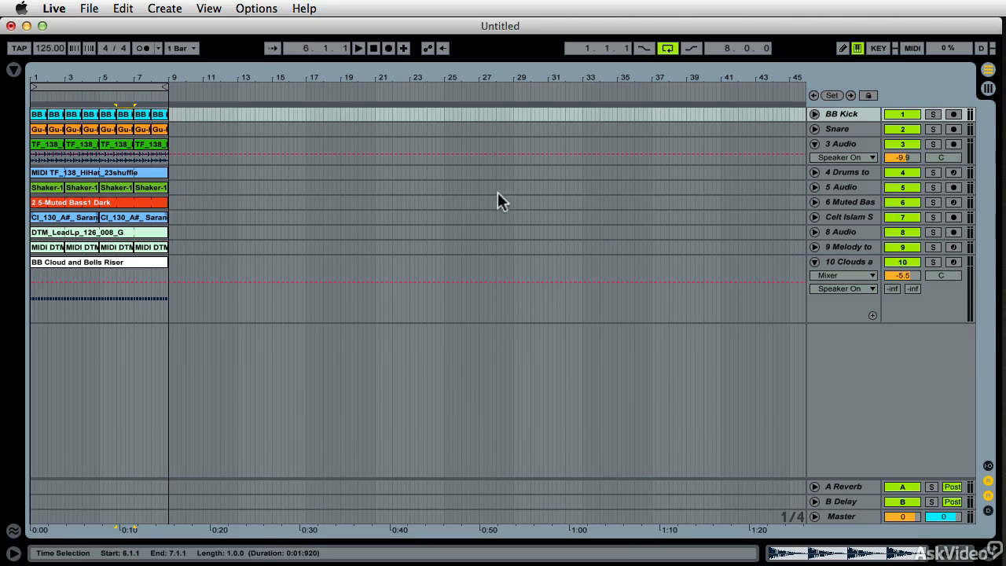
Step: Set the arrangement loop to a time selection on the Snare track from 13.3.1 to 25.1.1
click(141, 86)
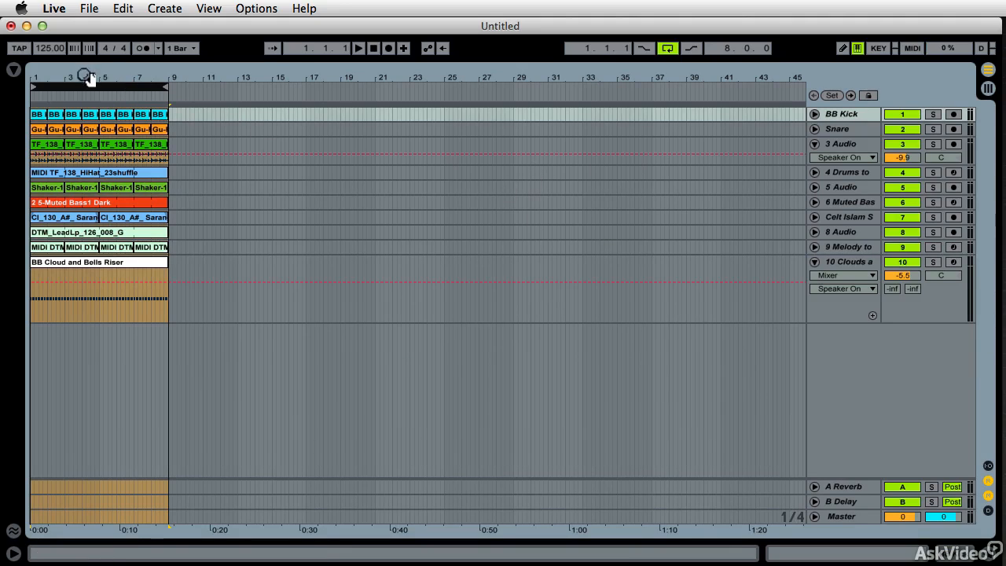
drag(249, 129, 446, 130)
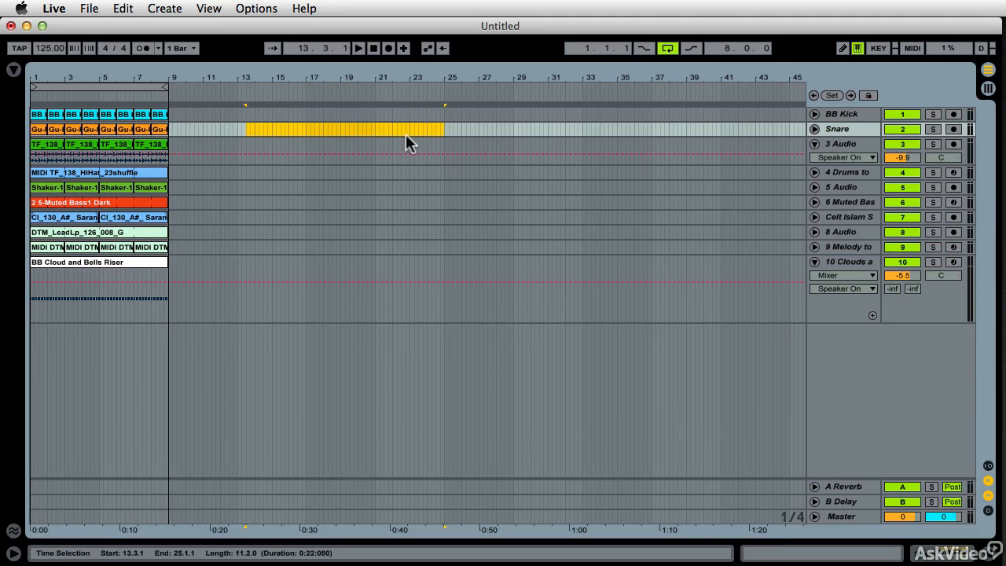
key(super+l)
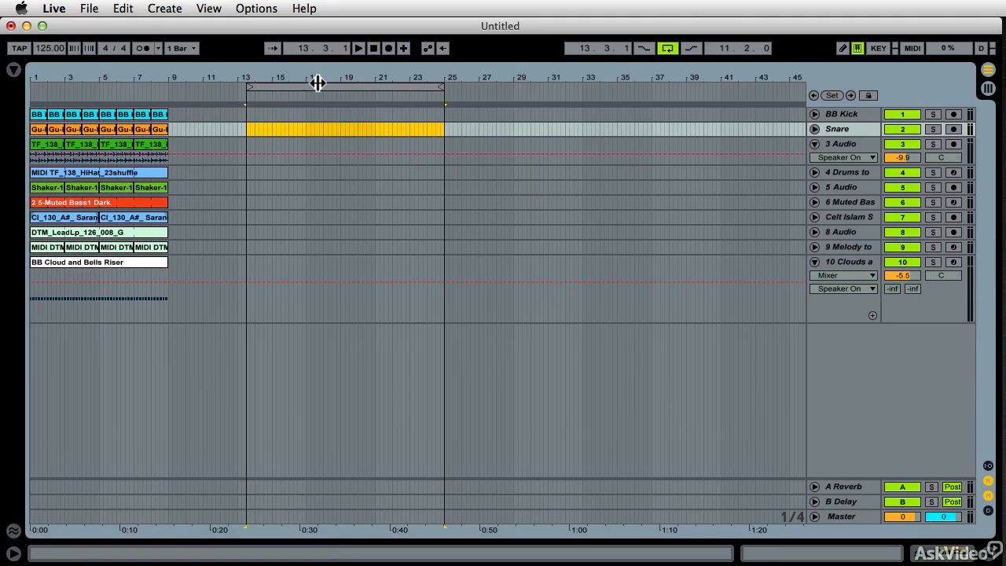
Step: Select the time range of the loop brace and examine the time-editing commands available for it
click(318, 84)
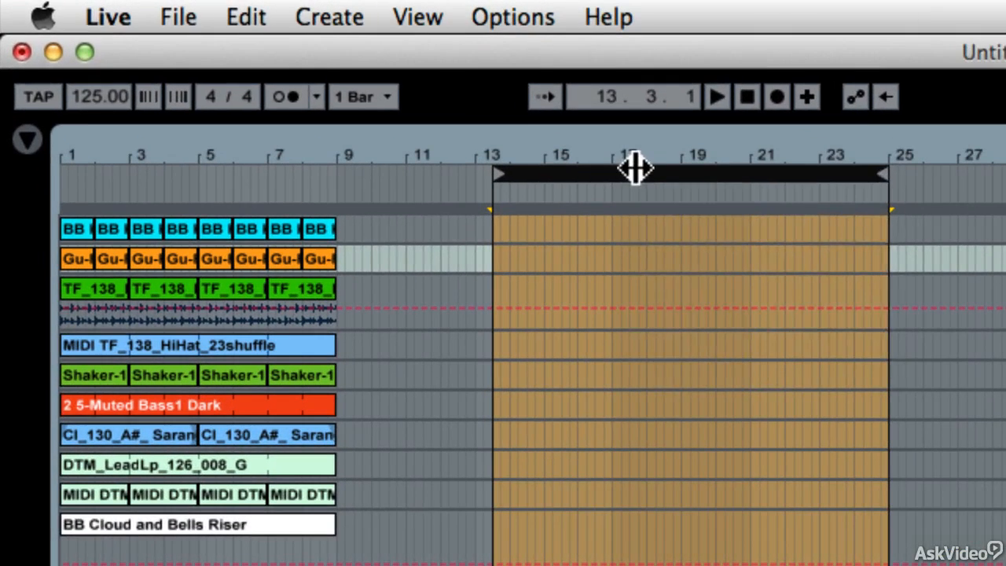
right_click(317, 84)
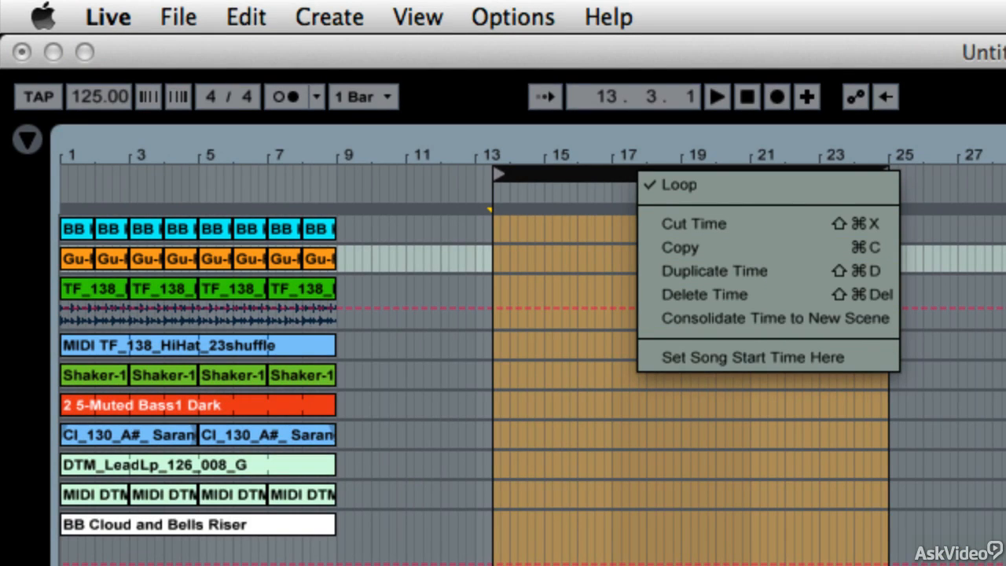
key(Escape)
Step: Move the loop brace back to bar 1 and shorten it so that it ends at bar 9
drag(557, 174, 85, 173)
drag(449, 180, 330, 228)
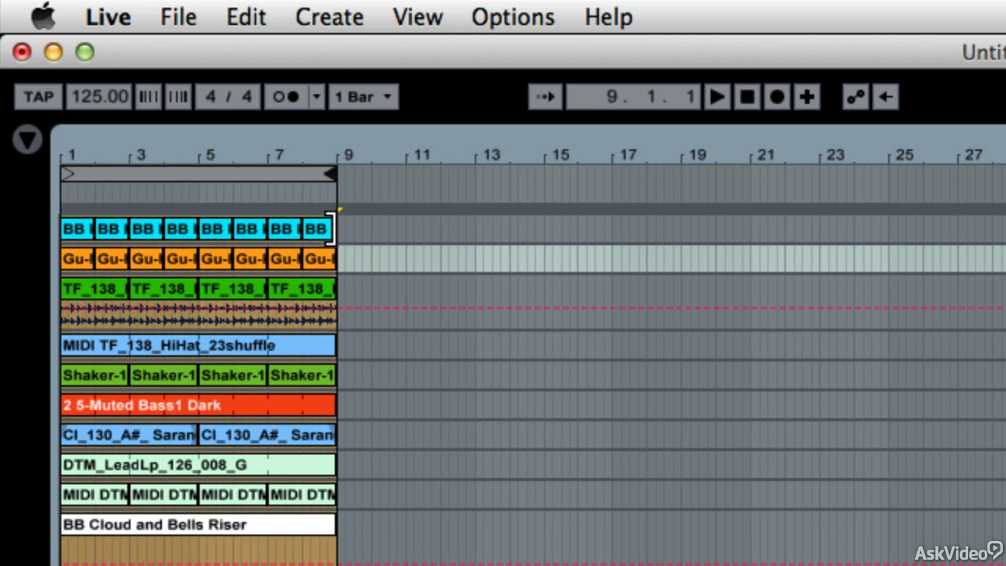
Step: Duplicate the time inside the eight-bar loop brace so all tracks repeat from bar 9 to bar 17
click(257, 174)
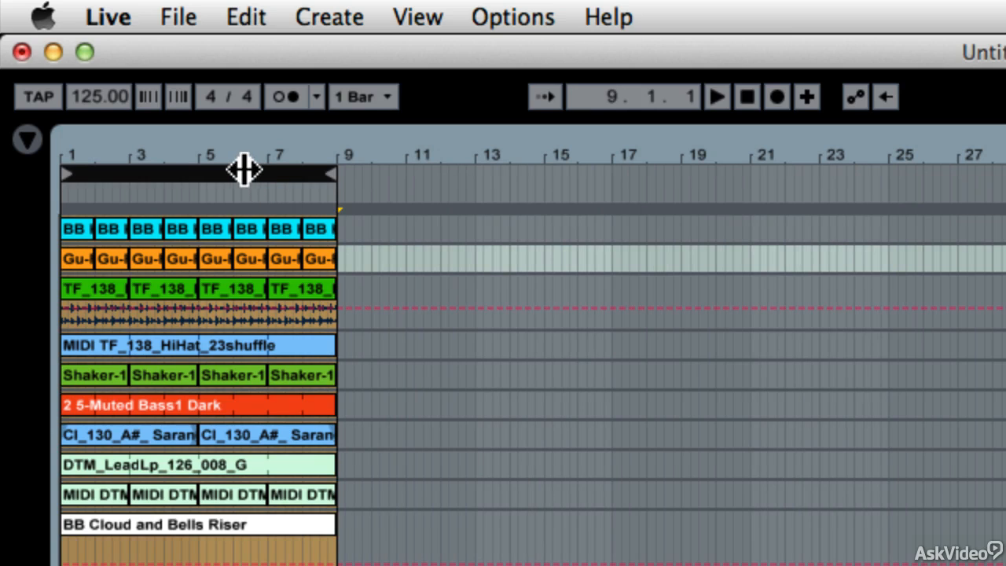
right_click(214, 170)
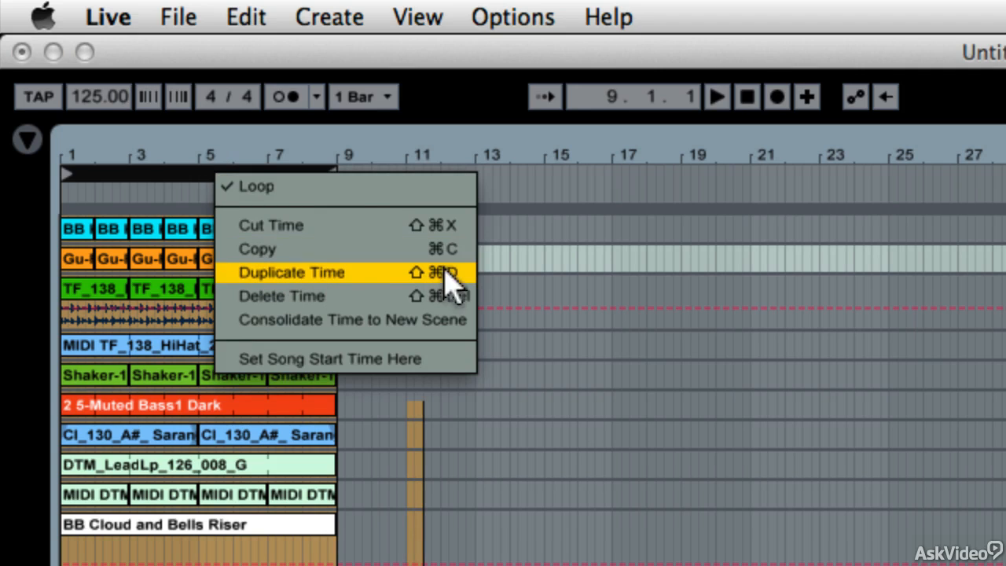
click(346, 283)
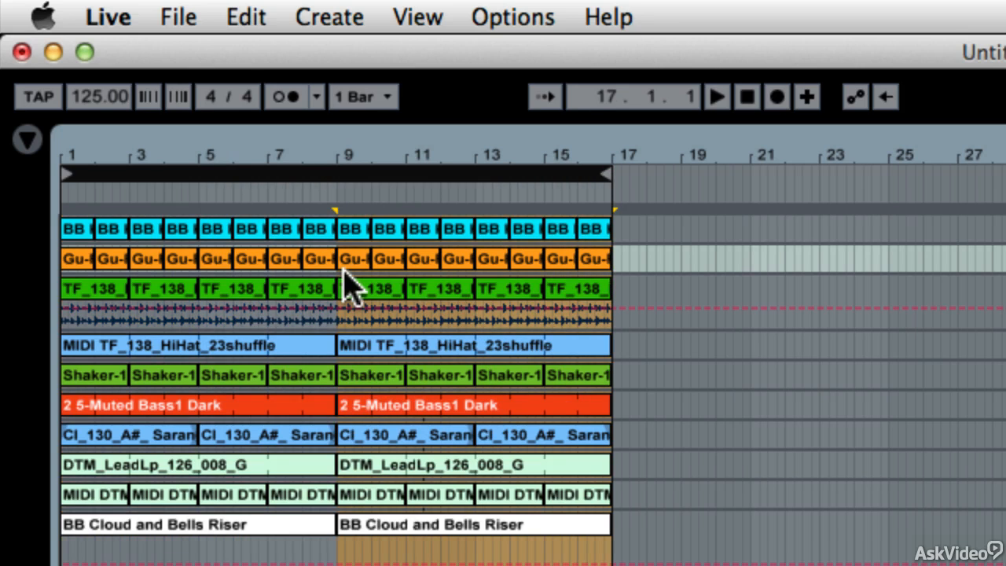
click(245, 18)
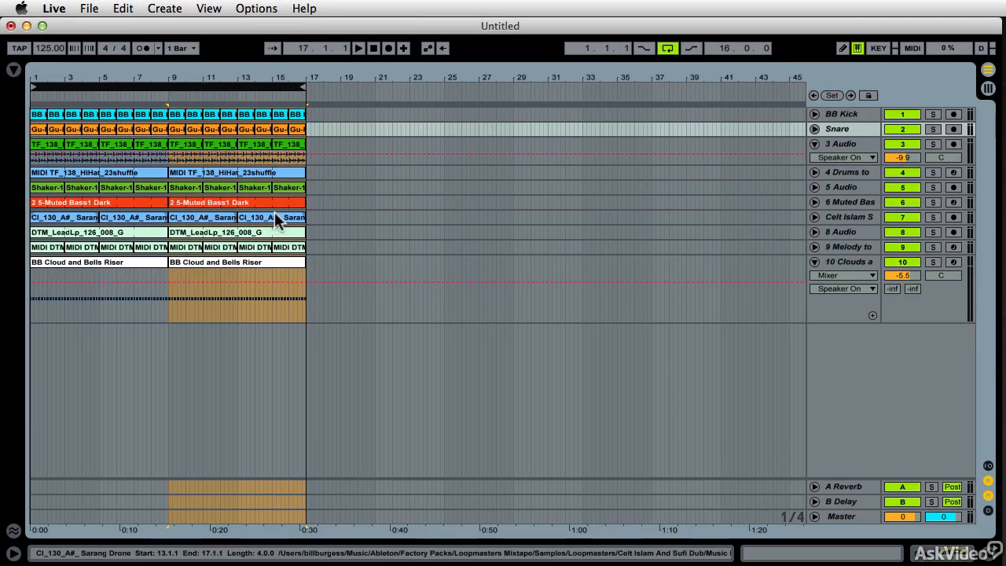
Step: Set the arrangement's fixed grid to 1 Bar
click(152, 88)
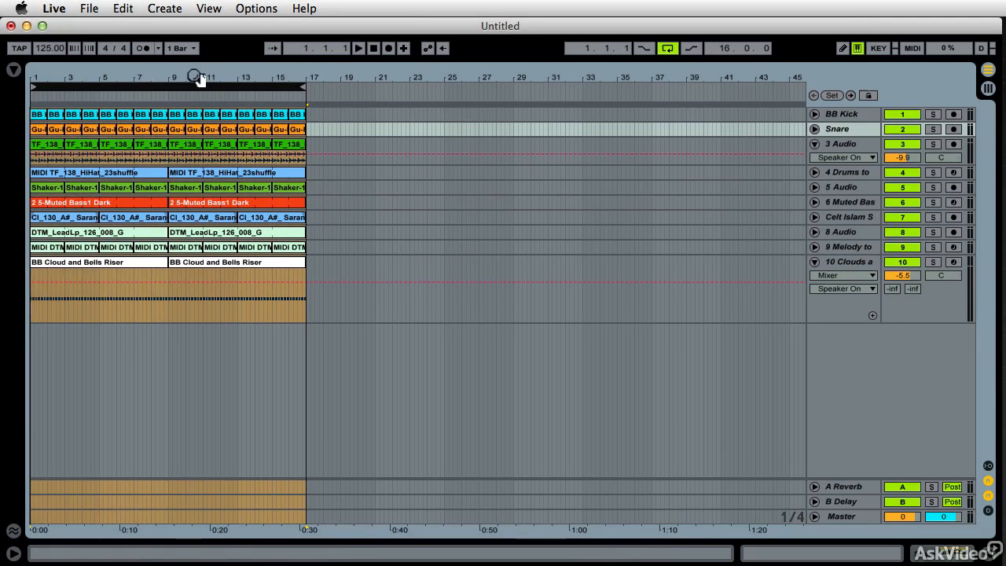
drag(198, 77, 198, 110)
key(super+a)
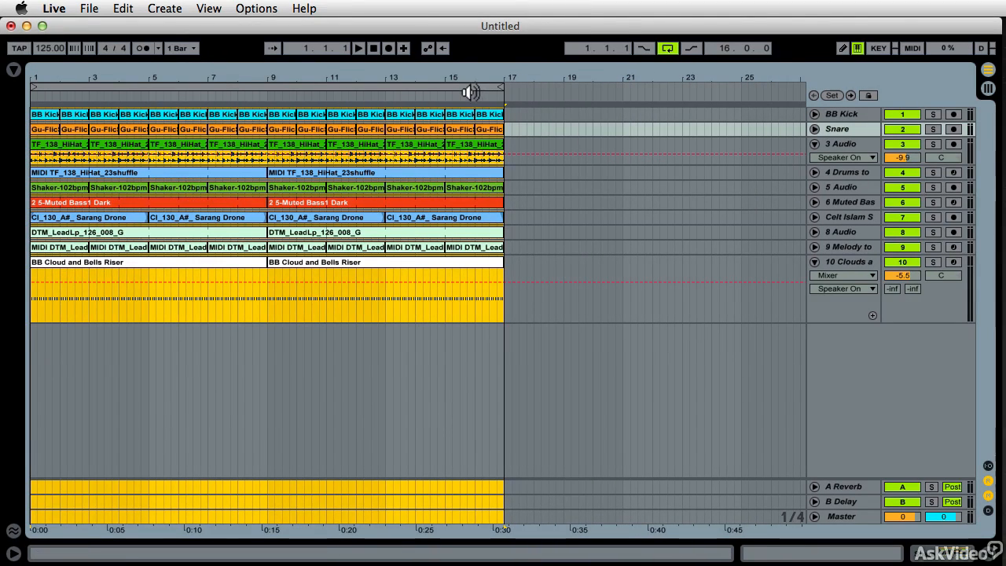
right_click(553, 169)
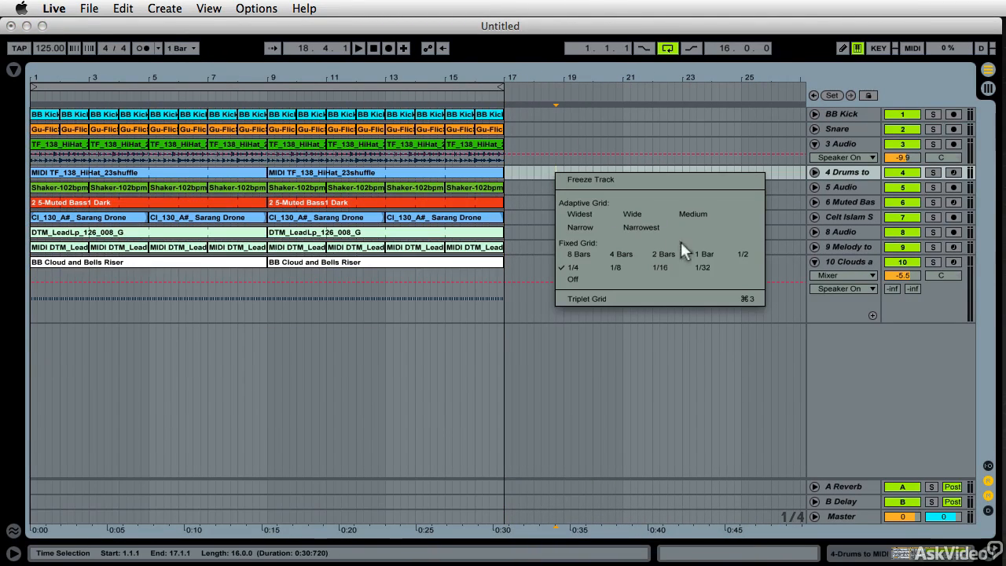
click(705, 257)
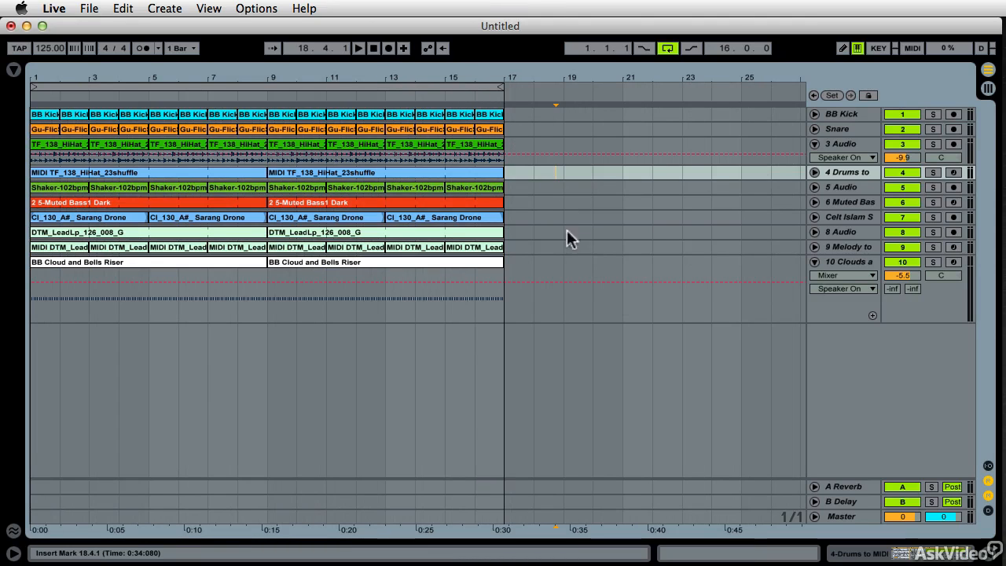
Step: Set the arrangement's fixed grid to 8 Bars
drag(424, 73, 424, 41)
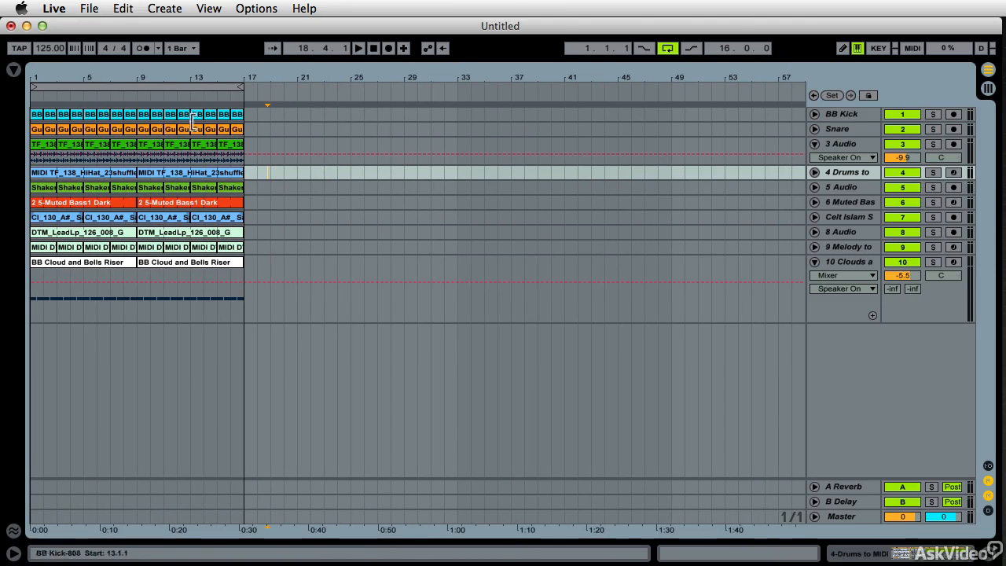
right_click(294, 189)
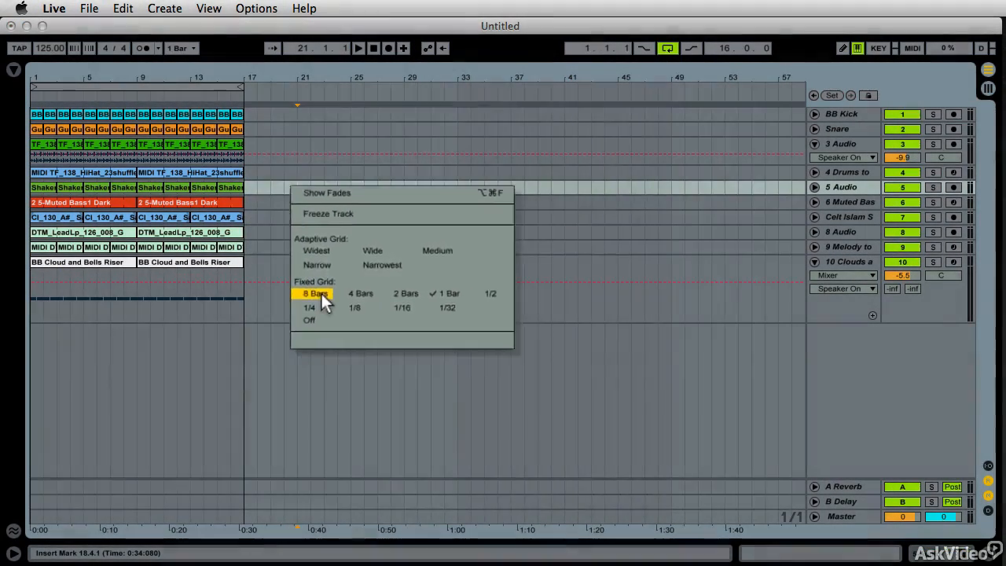
click(283, 305)
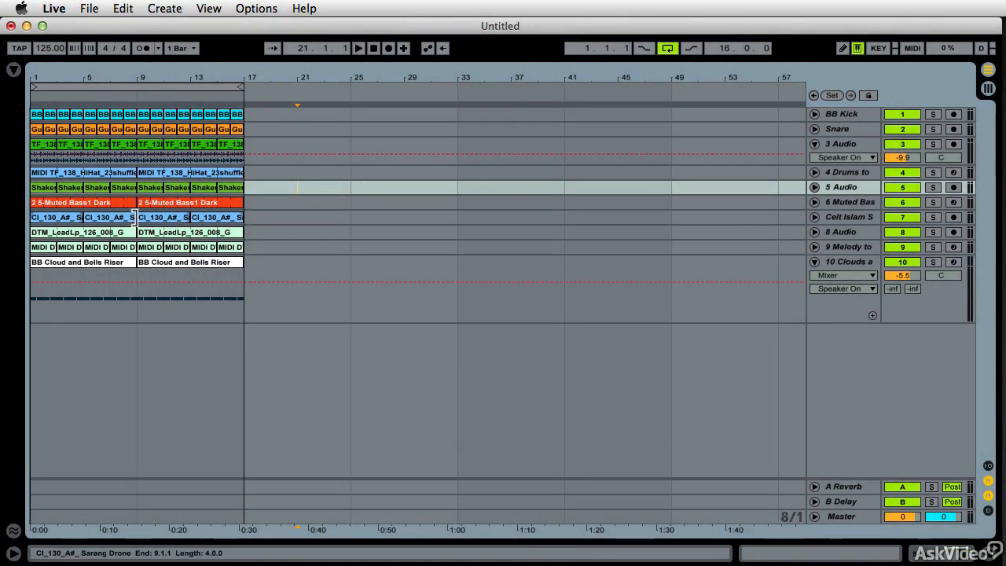
Step: Duplicate the time of bars 1 to 17 twice in a row so the arrangement extends to bar 49
click(123, 85)
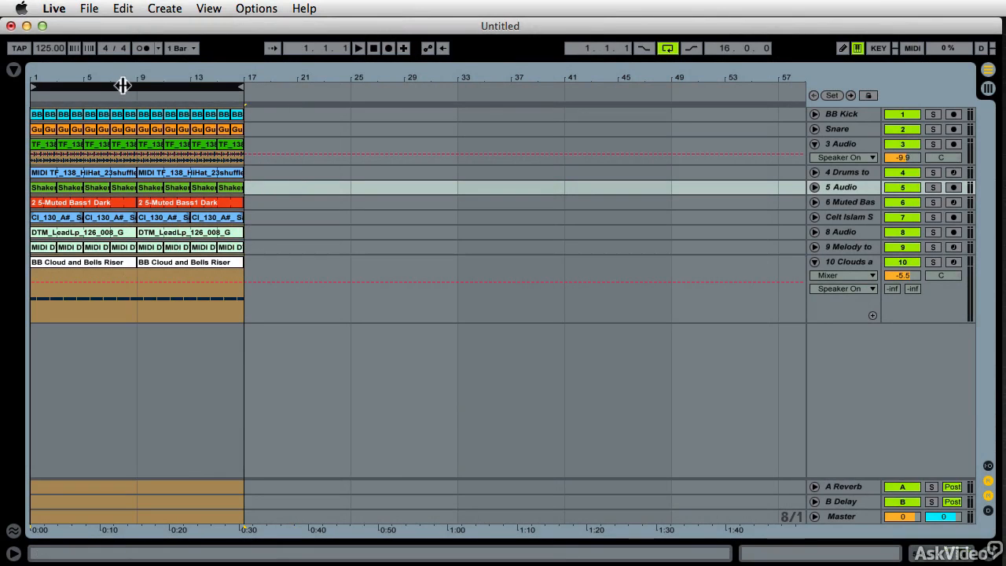
right_click(122, 85)
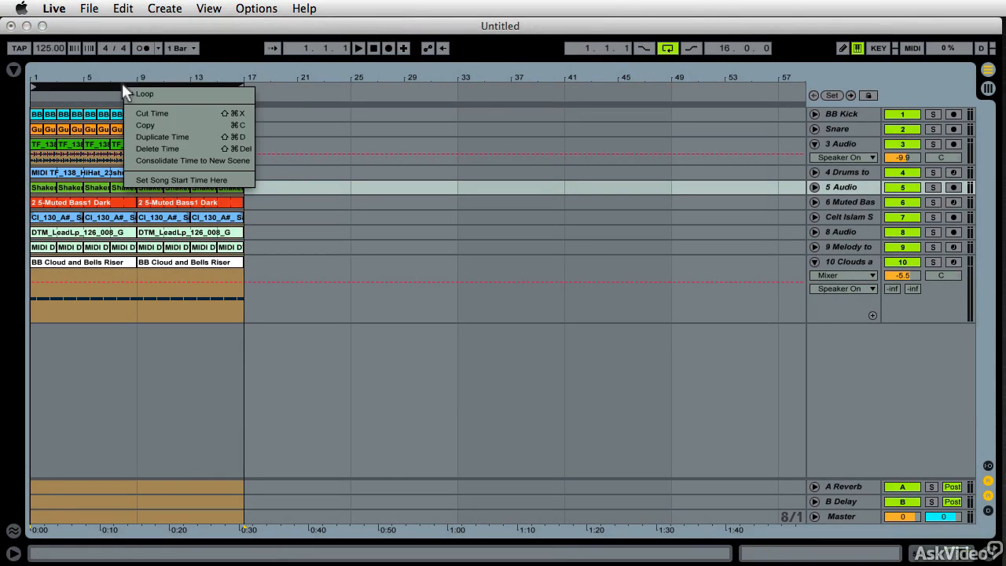
click(150, 132)
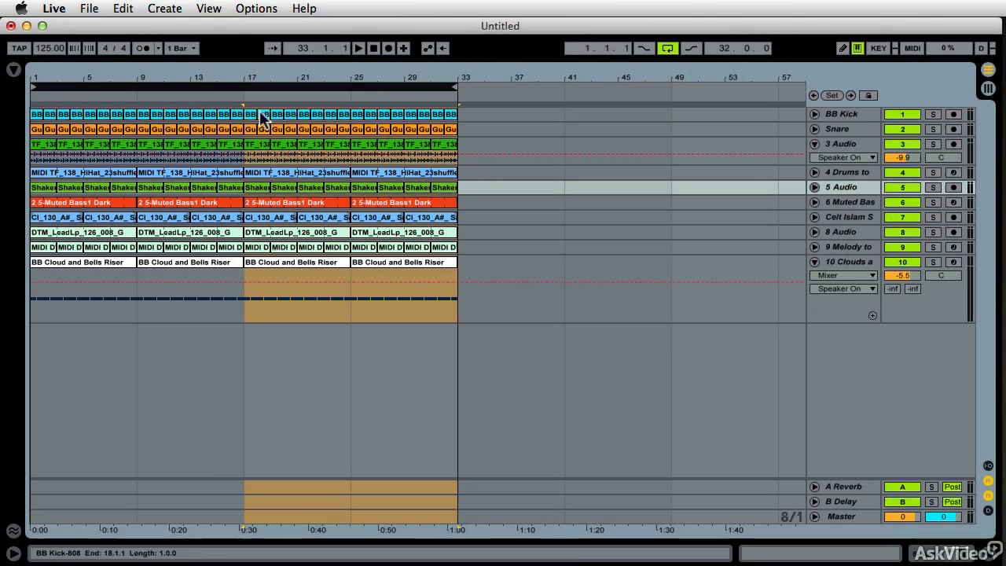
right_click(356, 85)
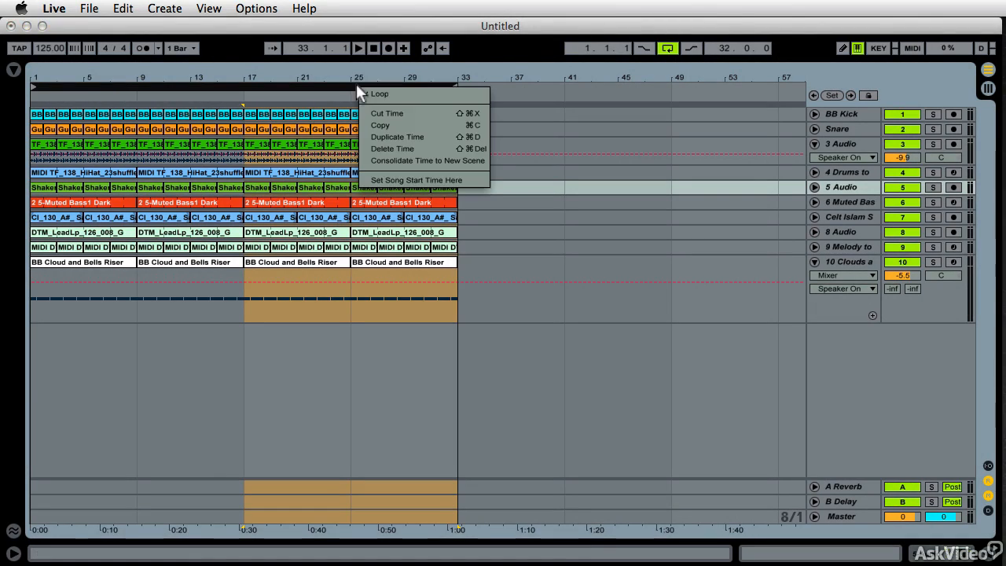
click(387, 139)
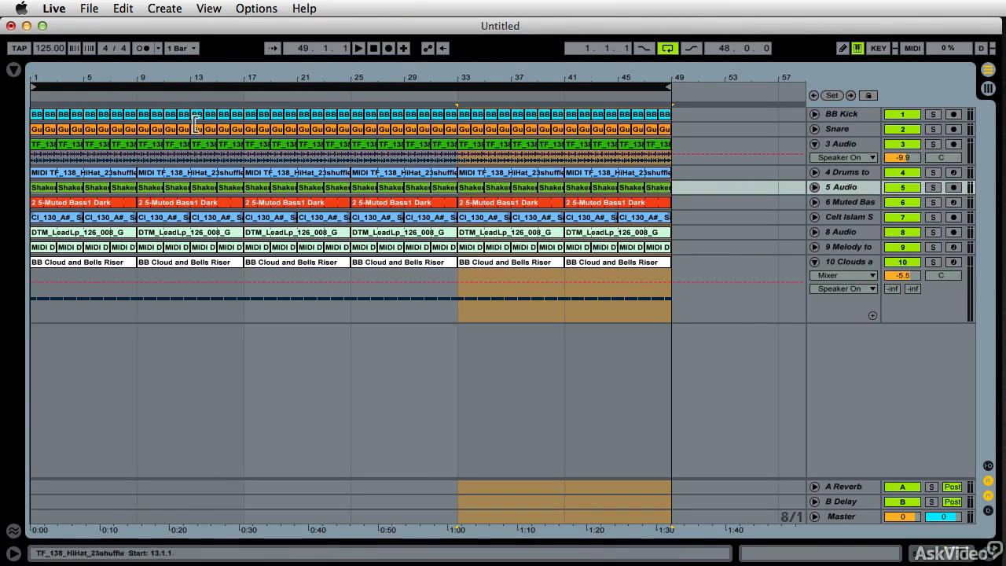
Step: Delete the two 5-Muted Bass1 Dark clips between bars 1 and 17 on track 6
click(54, 177)
click(61, 200)
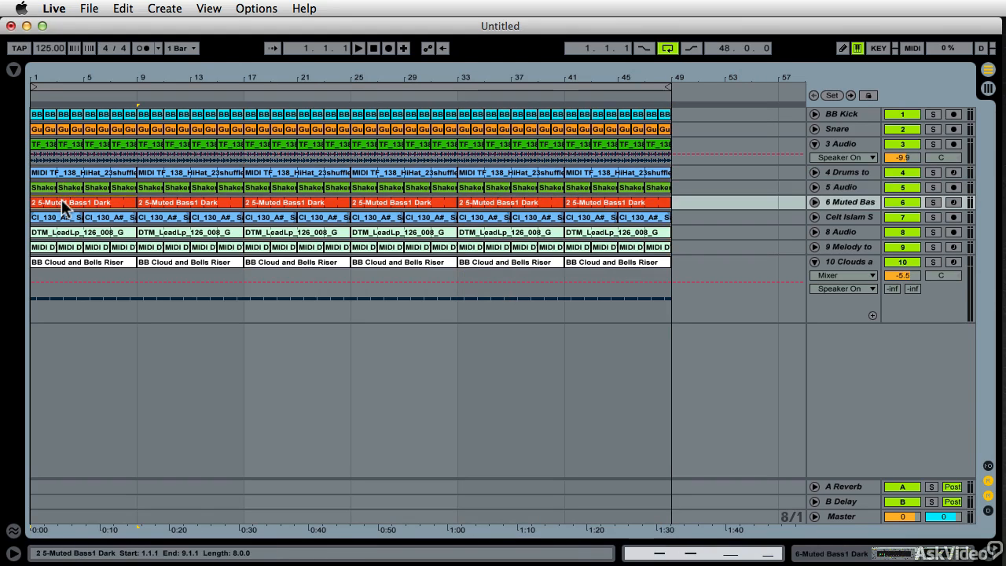
drag(67, 198, 157, 206)
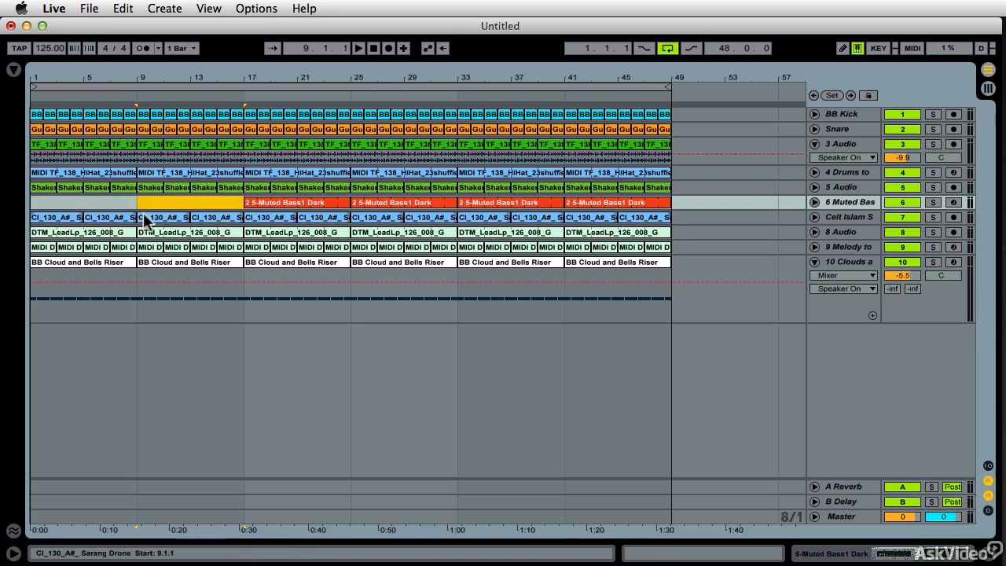
Step: Enlarge the Celt Islam track, deactivate its Sarang Drone clips from bar 1 to 17, and briefly play the arrangement
click(83, 220)
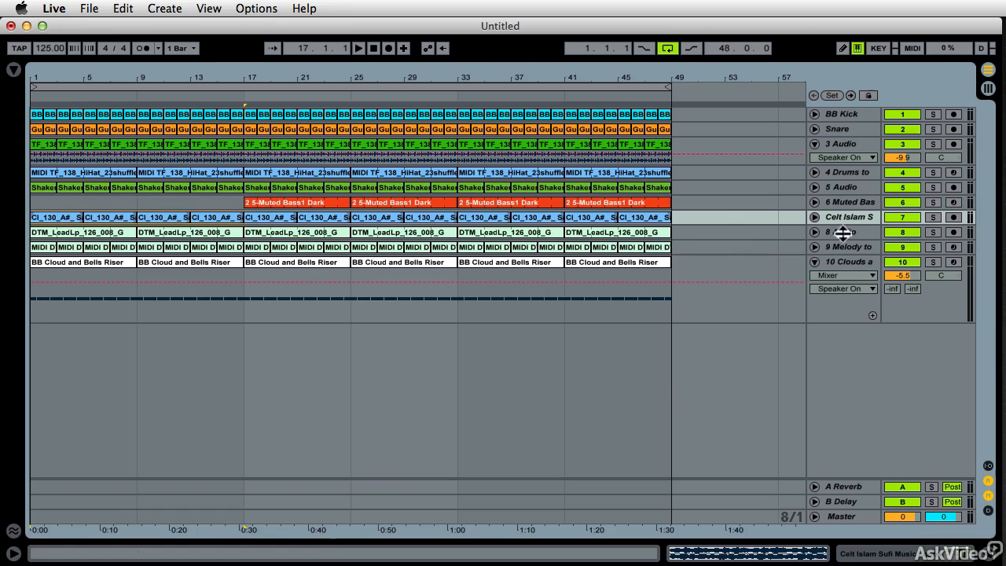
drag(831, 223, 836, 270)
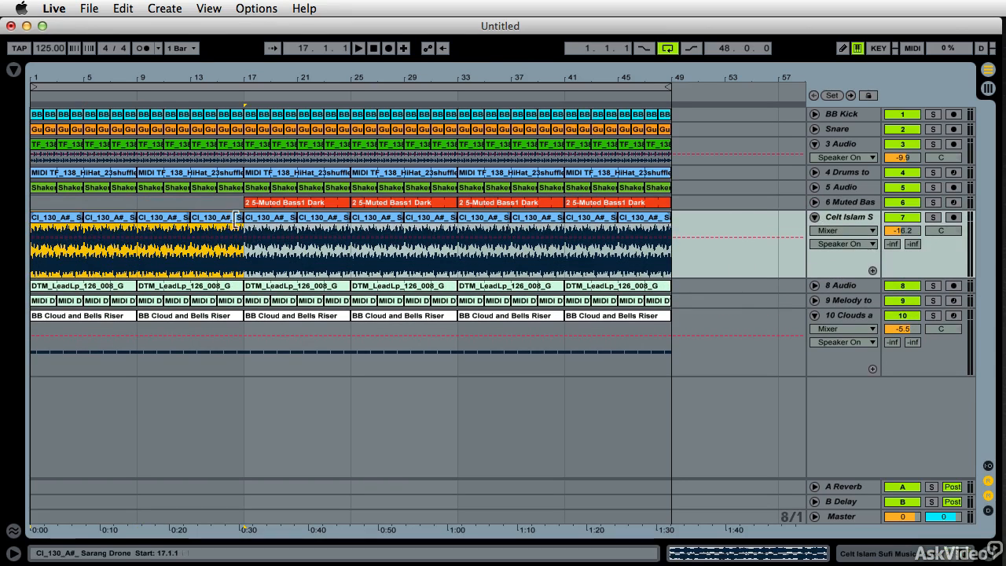
key(0)
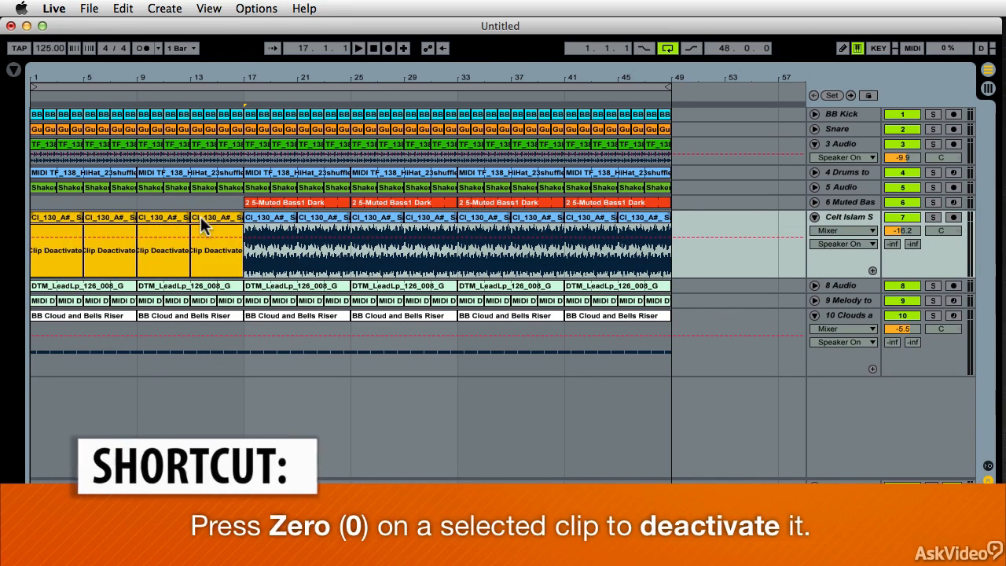
key(space)
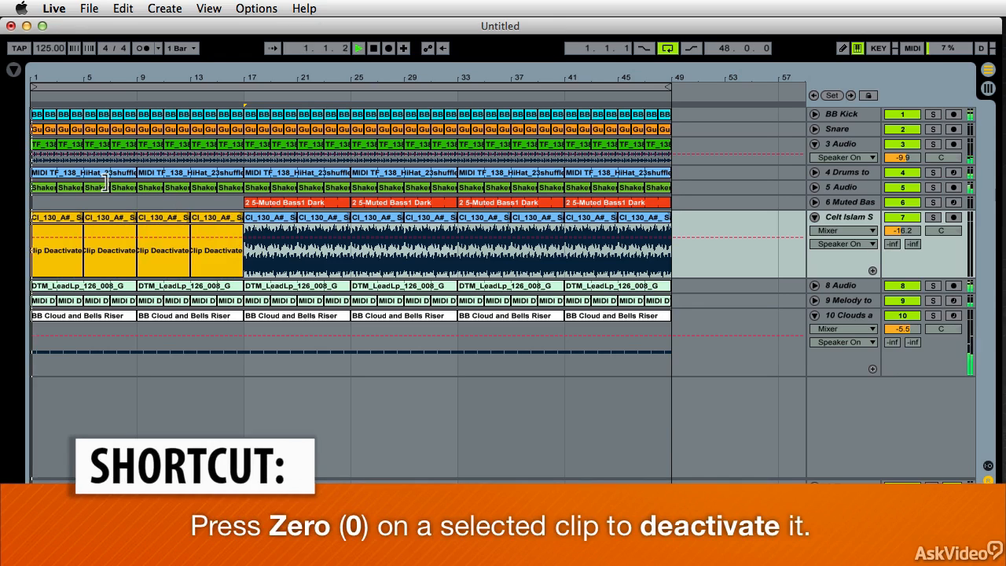
key(space)
Step: Delete the clips between bars 1 and 17 on the 8 Audio and 9 Melody tracks, then play the thinned-out intro
click(94, 291)
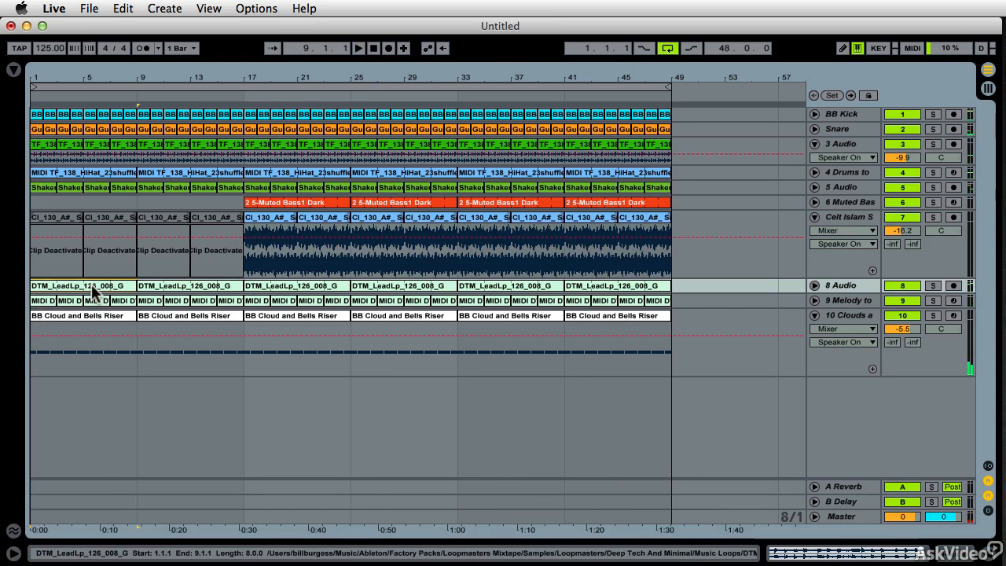
key(Delete)
click(163, 288)
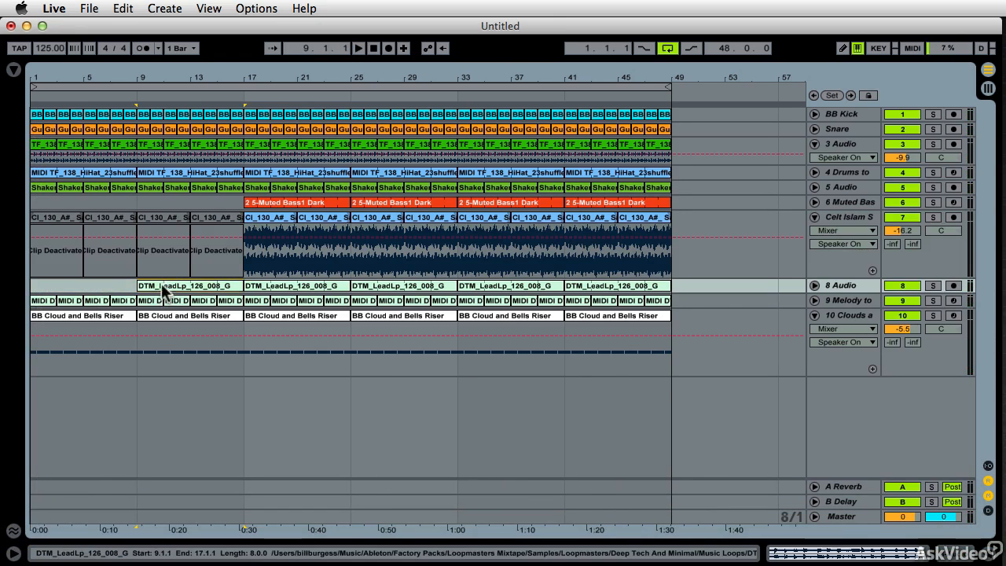
key(Delete)
click(147, 300)
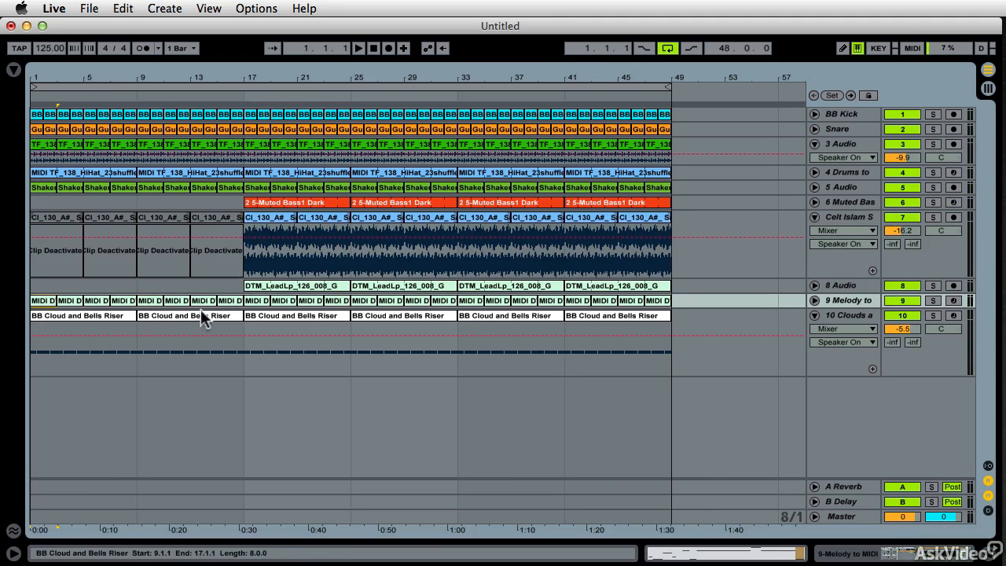
key(Delete)
key(space)
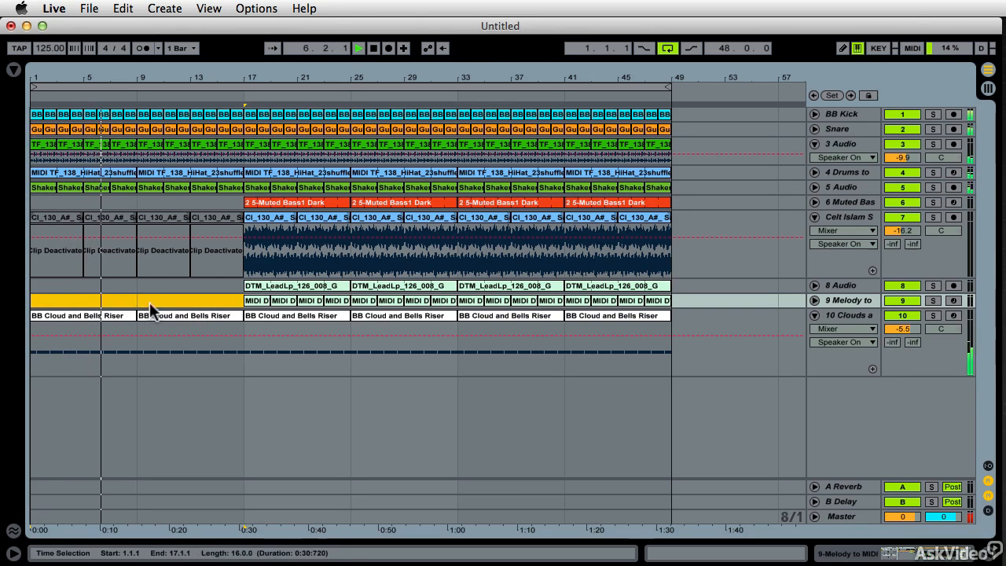
Step: Copy the 5-Muted Bass1 Dark clip from bar 17 to bar 9 on track 6
click(272, 202)
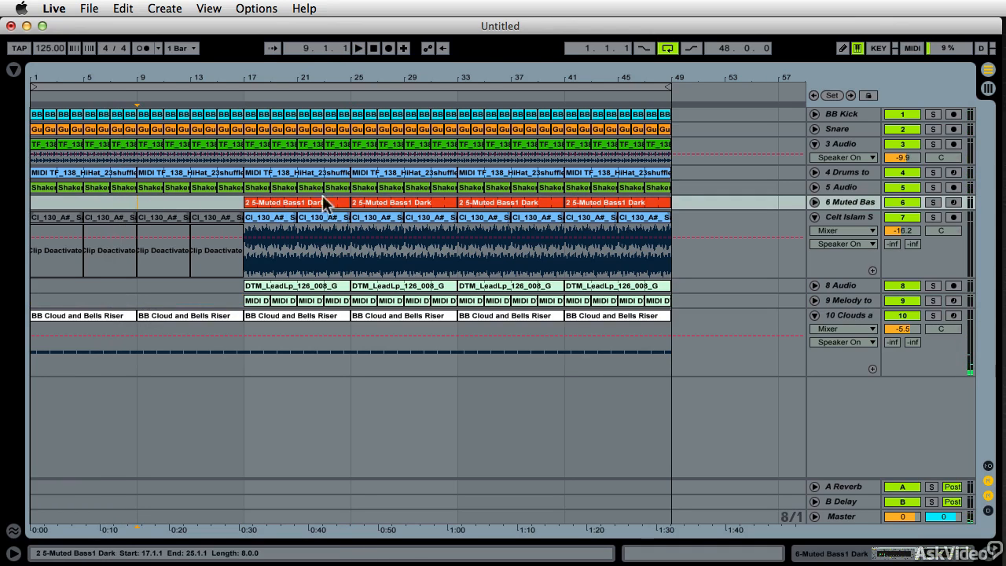
drag(287, 203, 192, 204)
Step: Play the section with the added bass and lower the volume of the 10 Clouds track to -10.3 dB
click(119, 97)
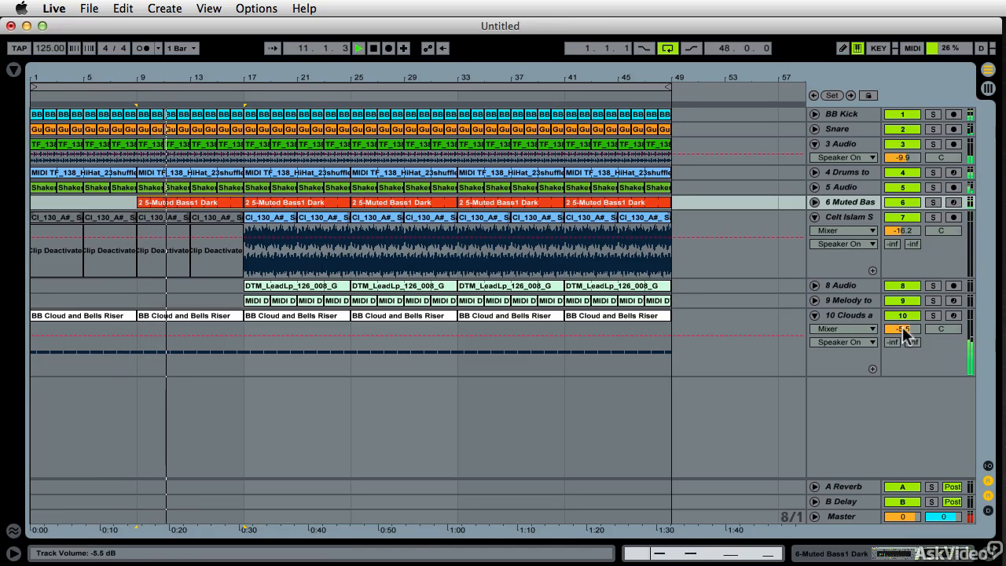
drag(902, 328, 903, 354)
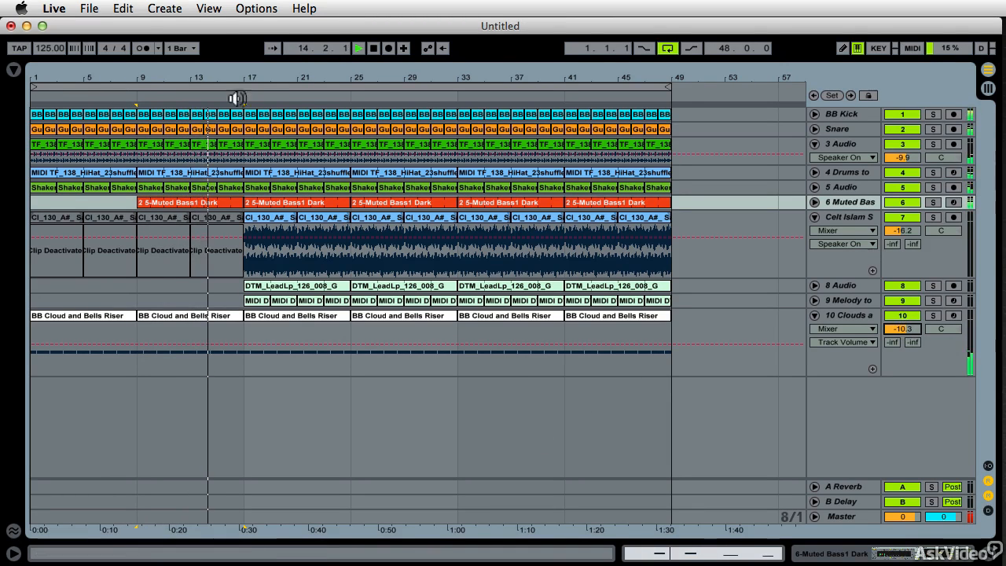
key(space)
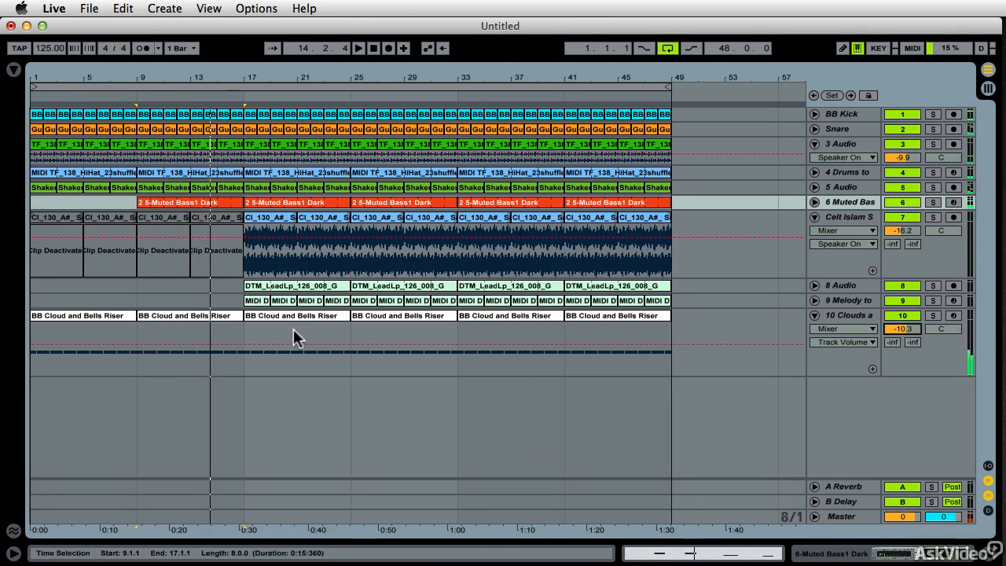
Step: Delete the clips between bars 17 and 25 on the 8 Audio, 9 Melody and 10 Clouds tracks, then play from bar 17
click(265, 288)
click(338, 303)
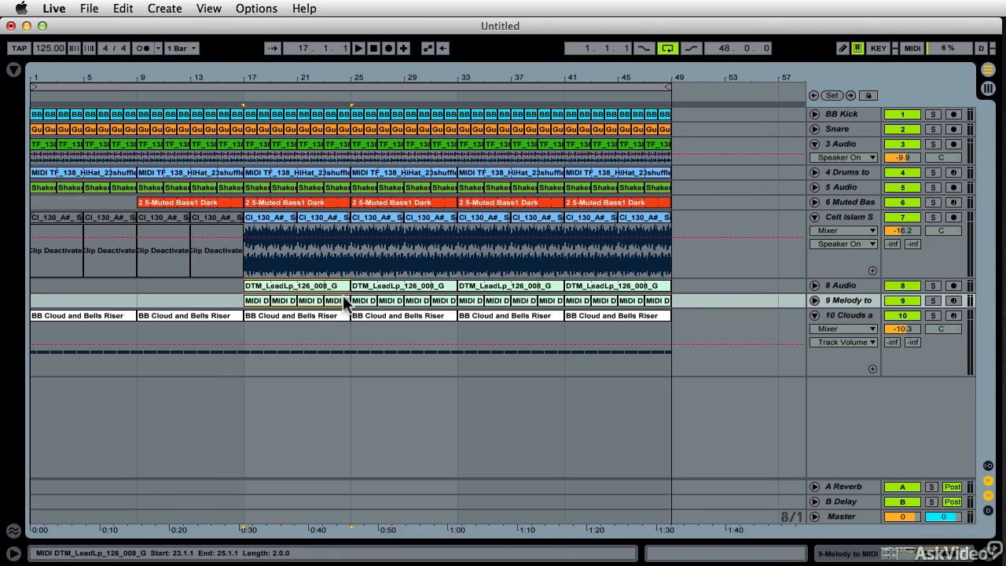
key(Delete)
click(316, 316)
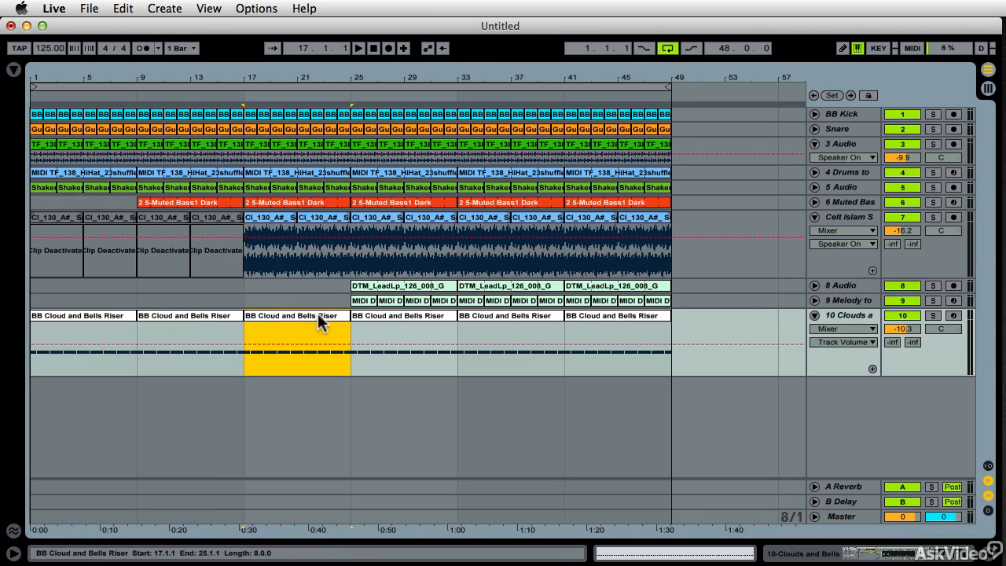
key(Delete)
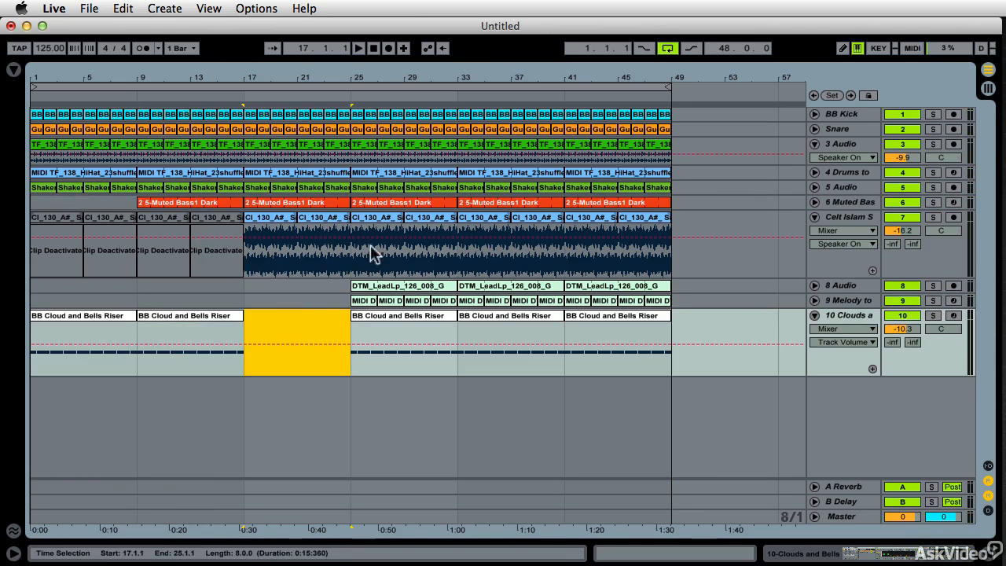
click(236, 97)
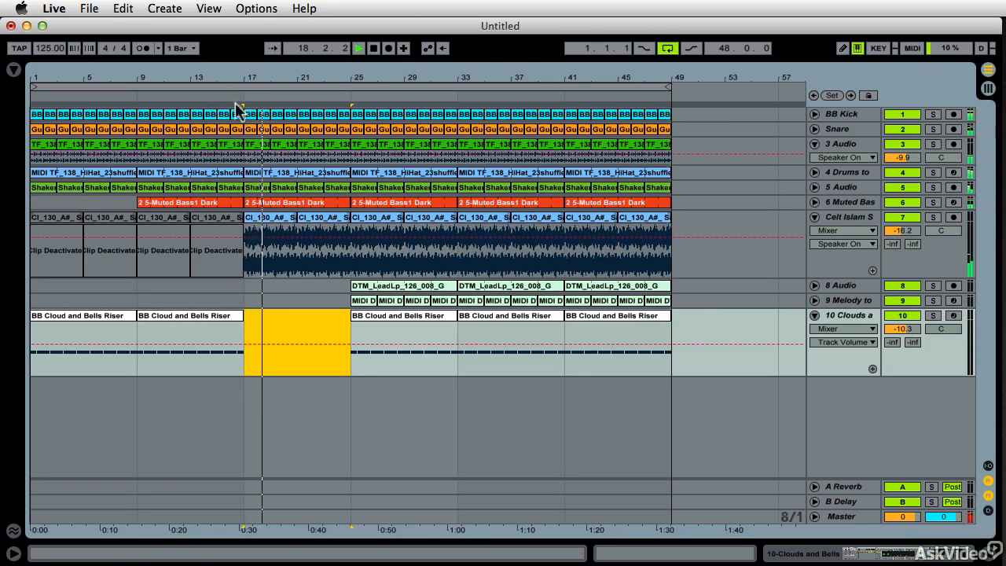
key(space)
Step: Delete the clips between bars 17 and 25 on the 4 Drums track, then play the section
click(254, 173)
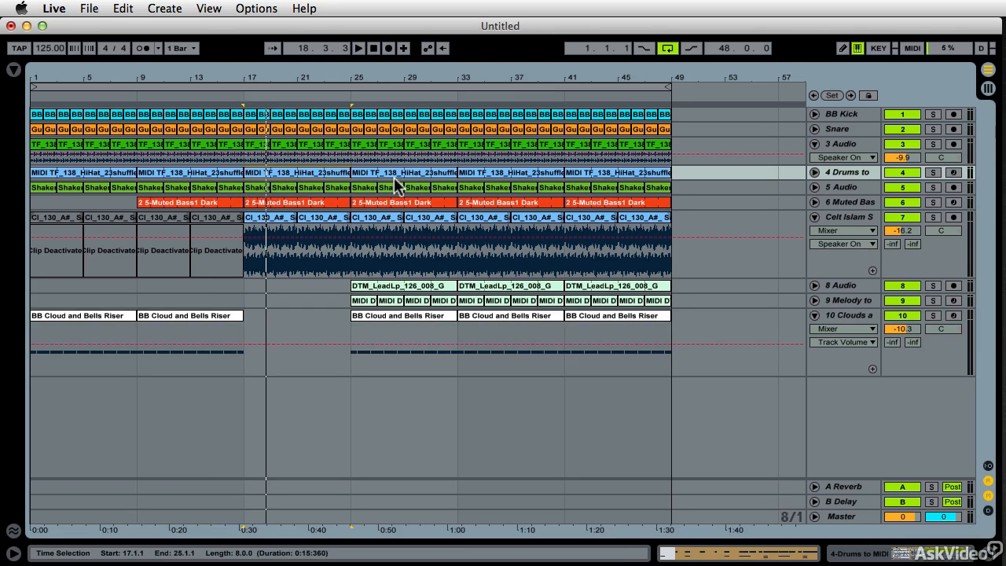
key(Delete)
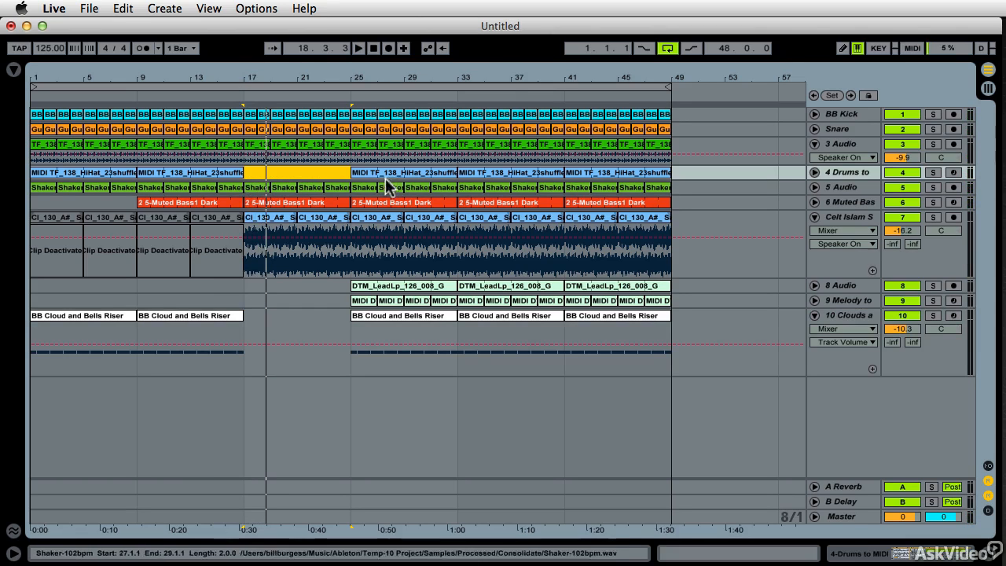
click(227, 94)
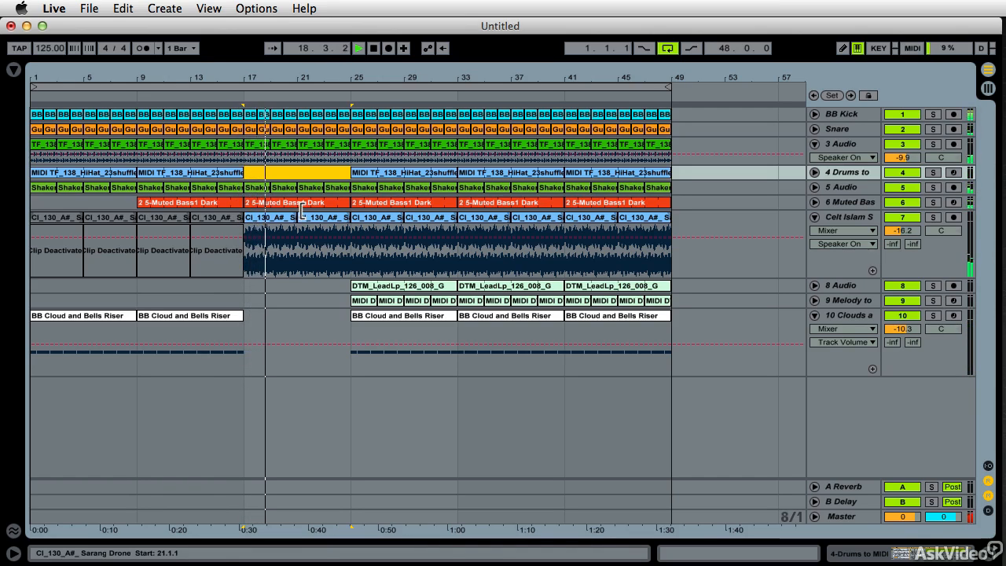
Step: Delete the Sarang Drone clips between bars 17 and 33 on track 7
click(288, 223)
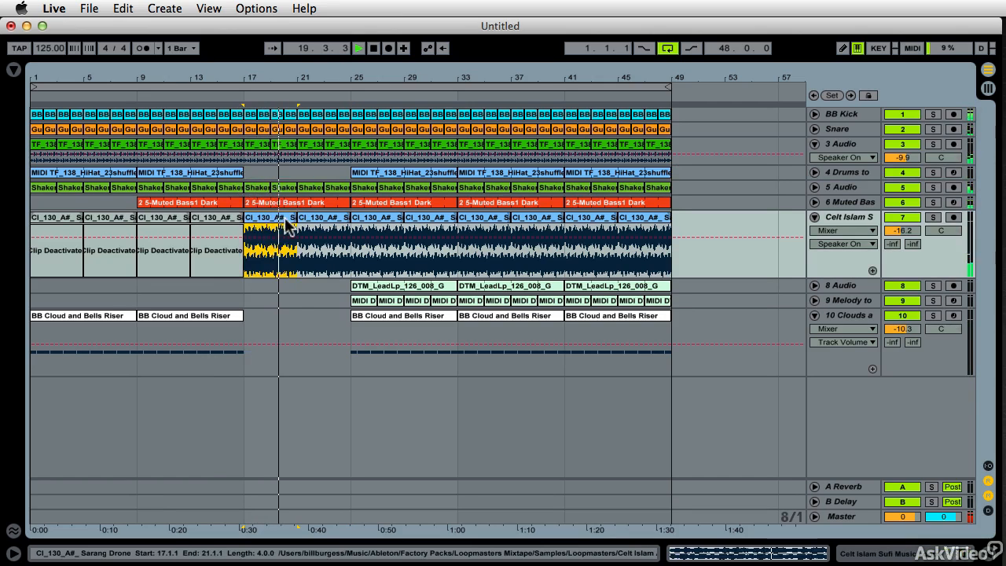
key(Delete)
click(312, 224)
key(Delete)
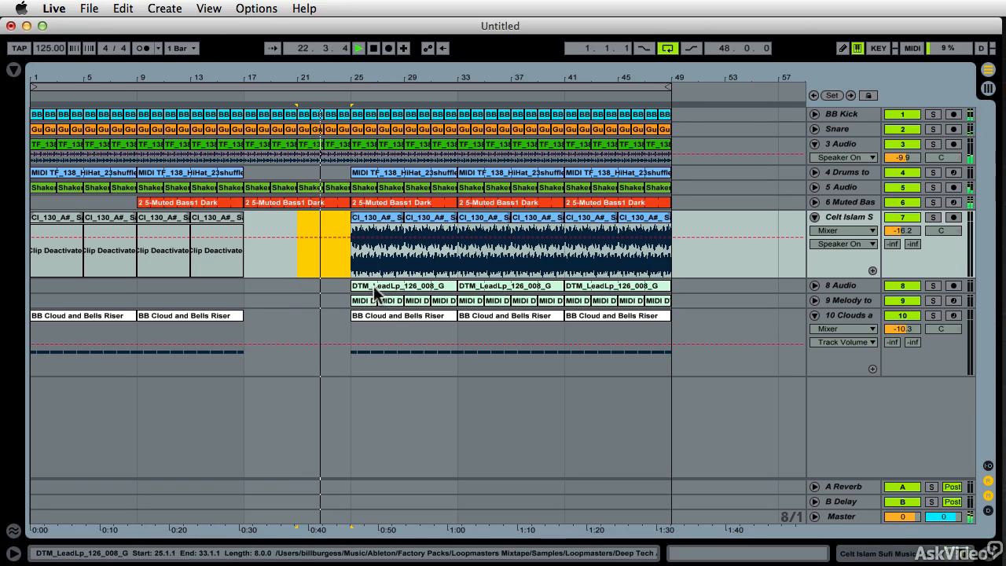
click(376, 216)
shift+click(423, 217)
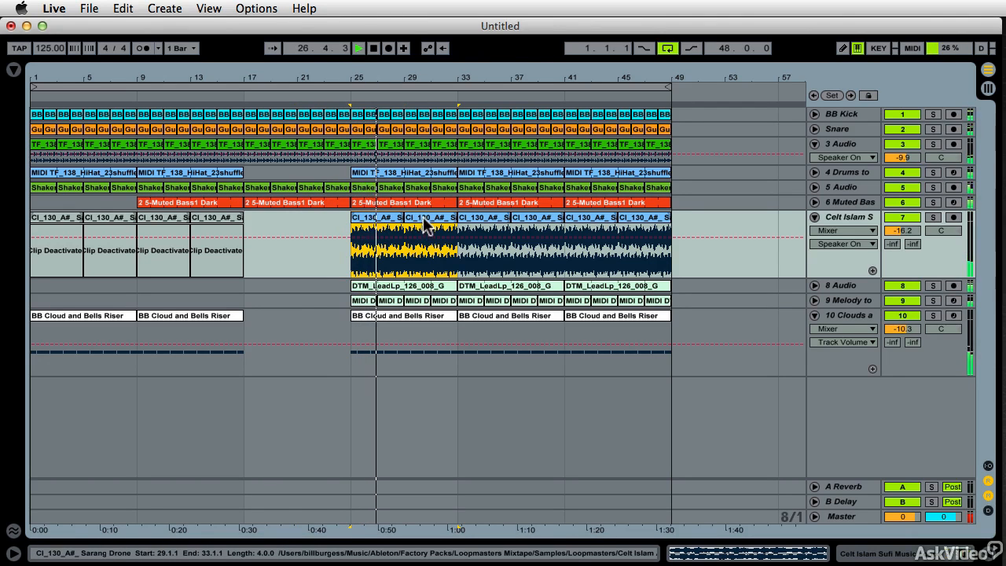
key(Delete)
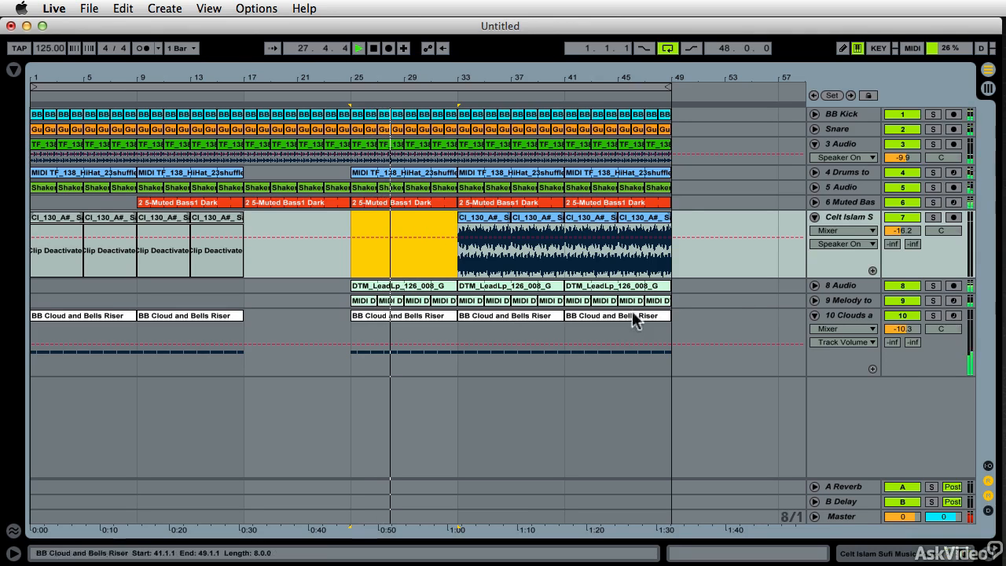
Step: Unfold the 9 Melody track and lower its volume to -18.1 dB
click(814, 301)
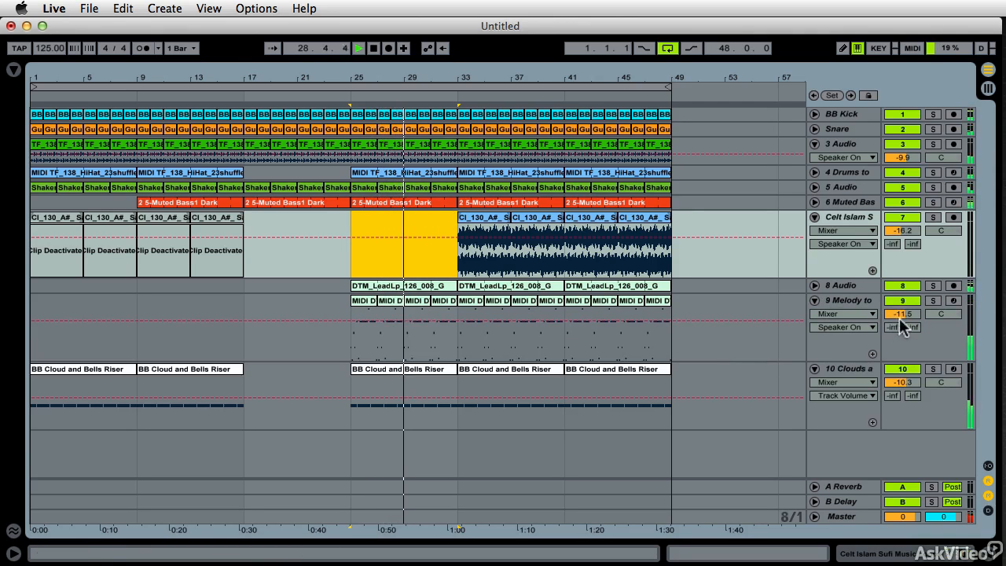
click(900, 314)
drag(900, 314, 900, 347)
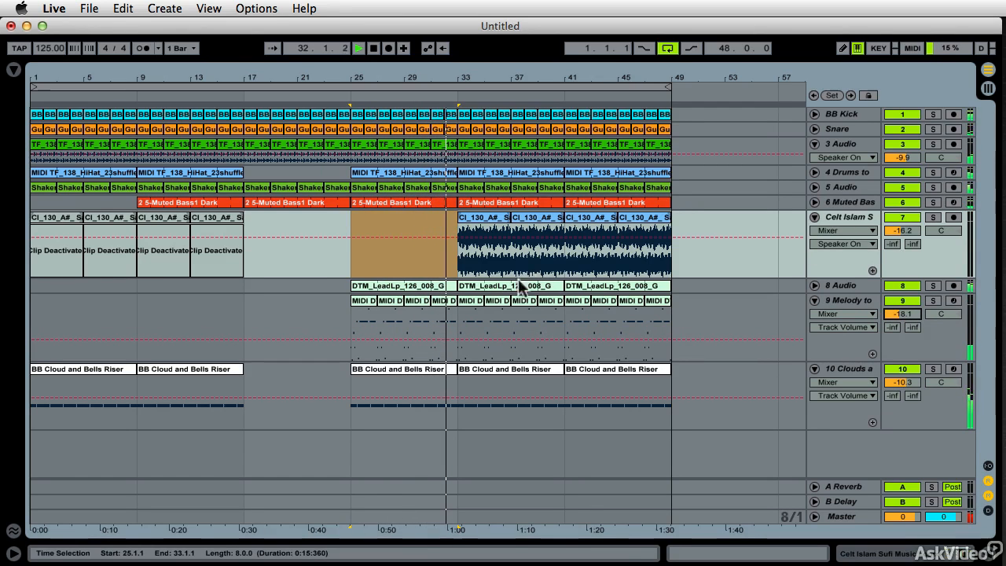
Step: Deactivate the clips between bars 33 and 49 on the 8 Audio, 9 Melody and 10 Clouds tracks
click(543, 286)
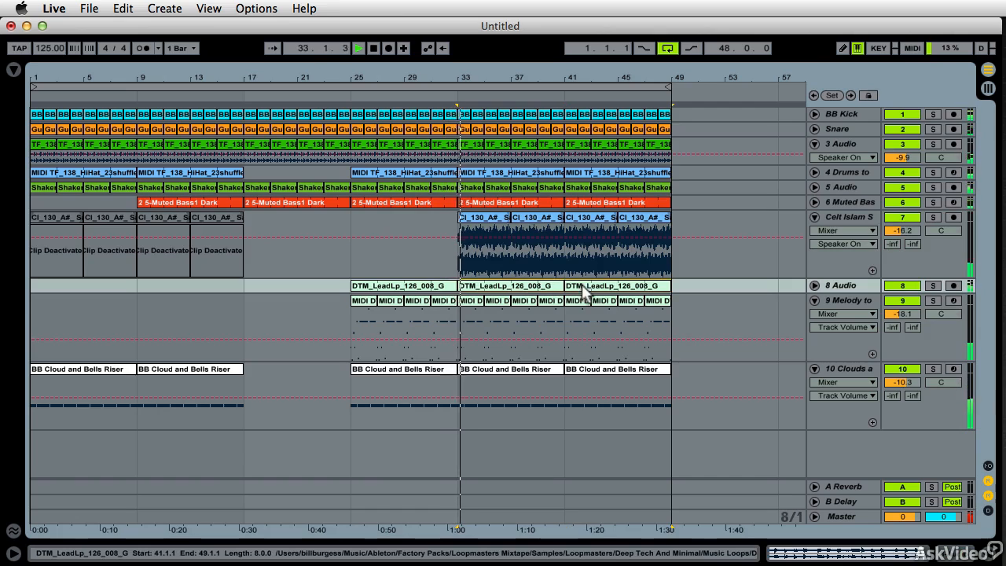
click(585, 289)
shift+click(523, 288)
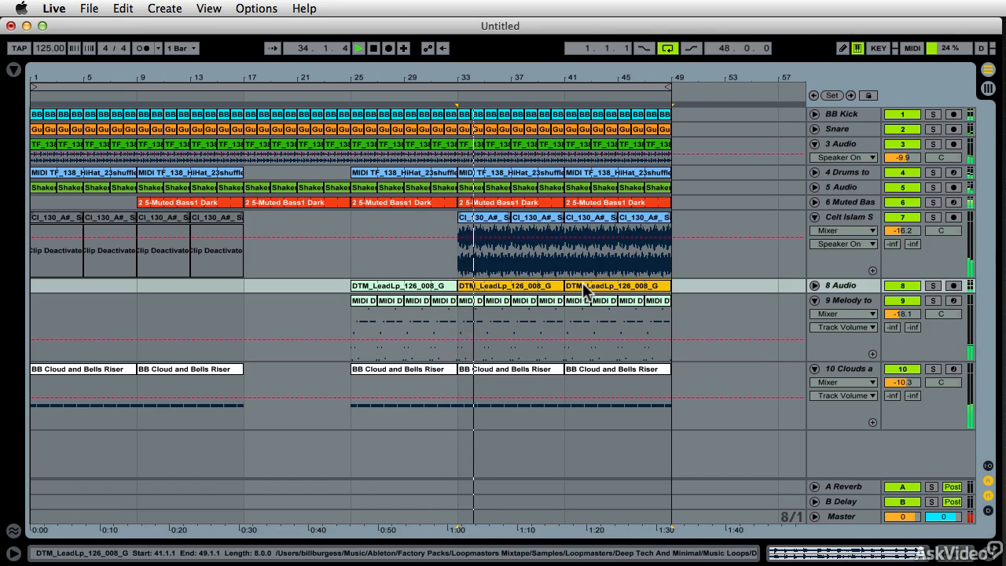
click(478, 306)
shift+click(664, 303)
key(0)
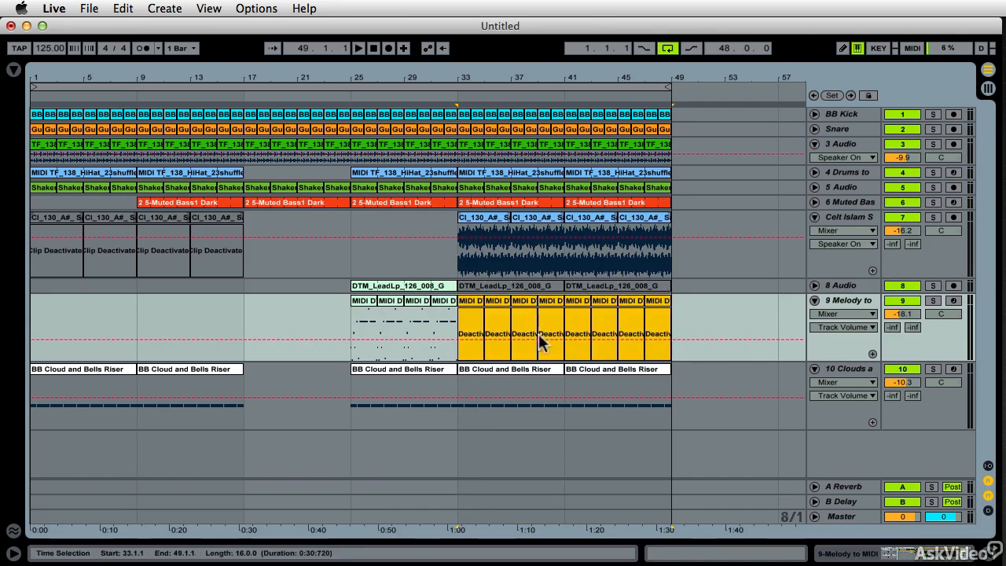
click(484, 367)
shift+click(612, 369)
key(0)
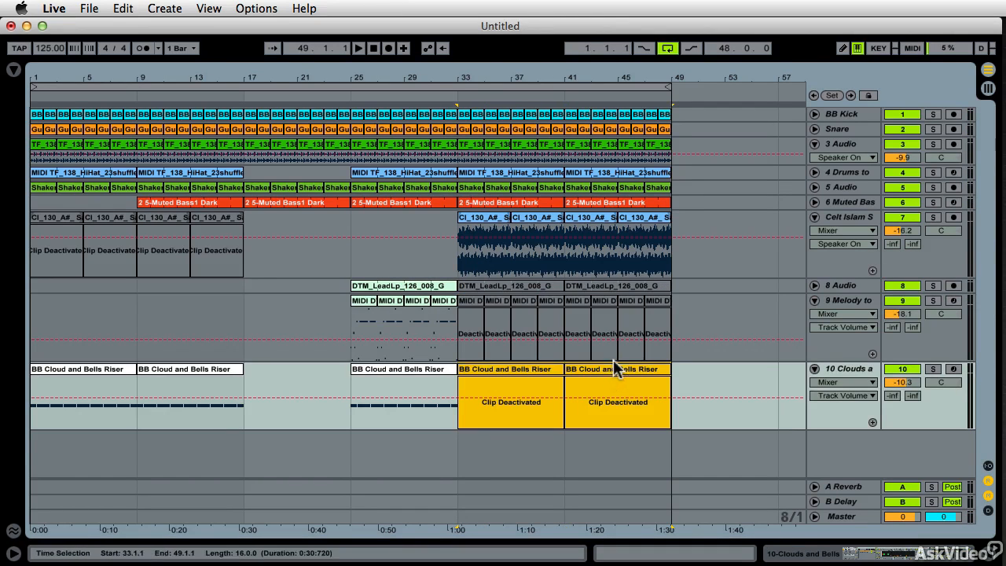
Step: Play from bar 33 and raise the volume of track 7, the Sarang Drone track, to -15.2 dB
click(456, 96)
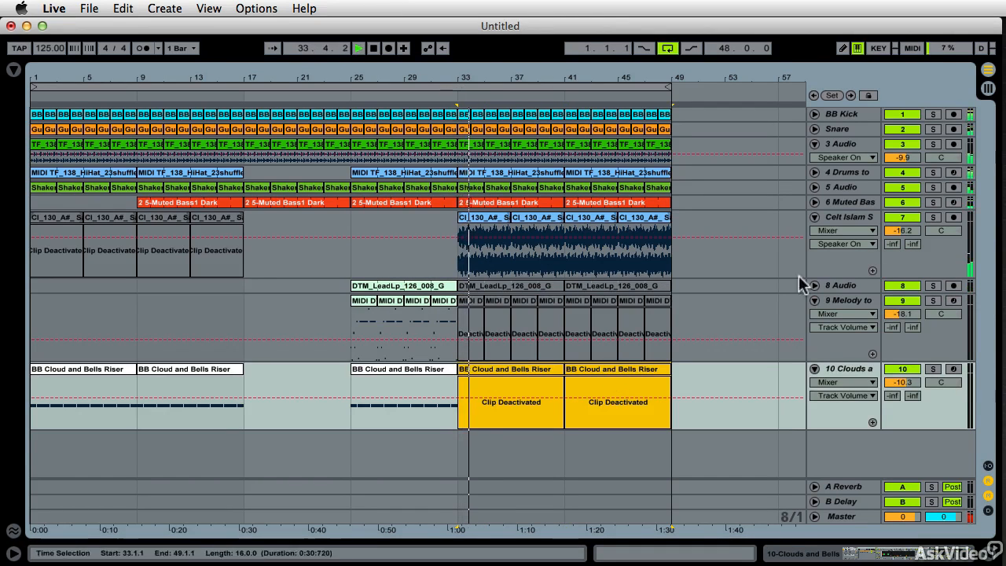
click(901, 233)
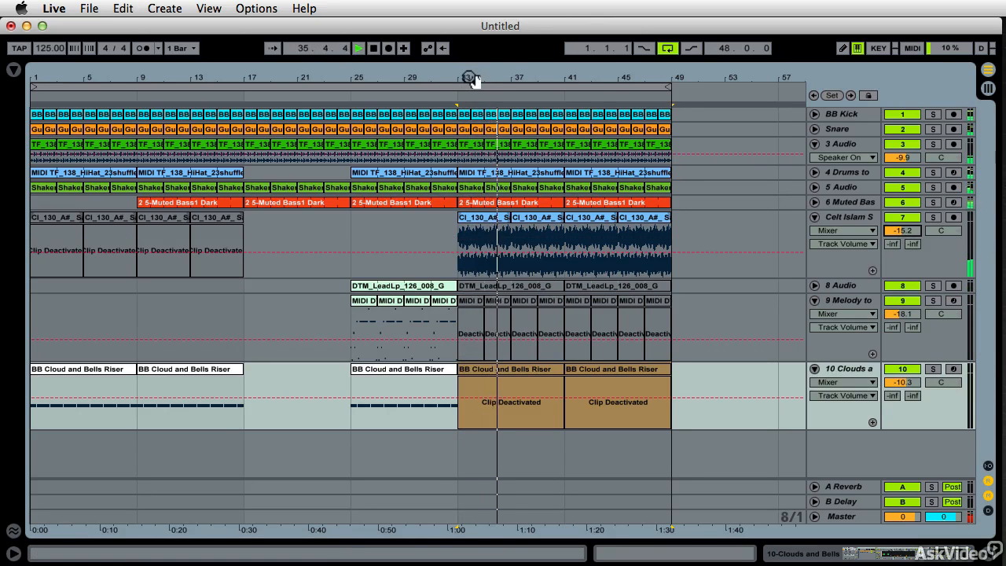
drag(470, 77, 469, 79)
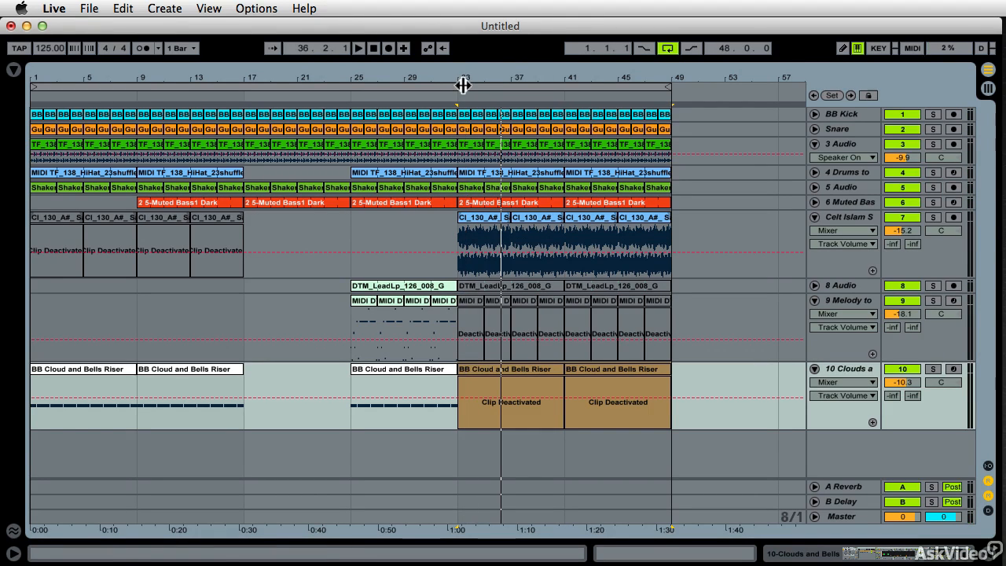
Step: Duplicate the whole 48-bar arrangement so the copy fills bars 49 to 97
key(super+a)
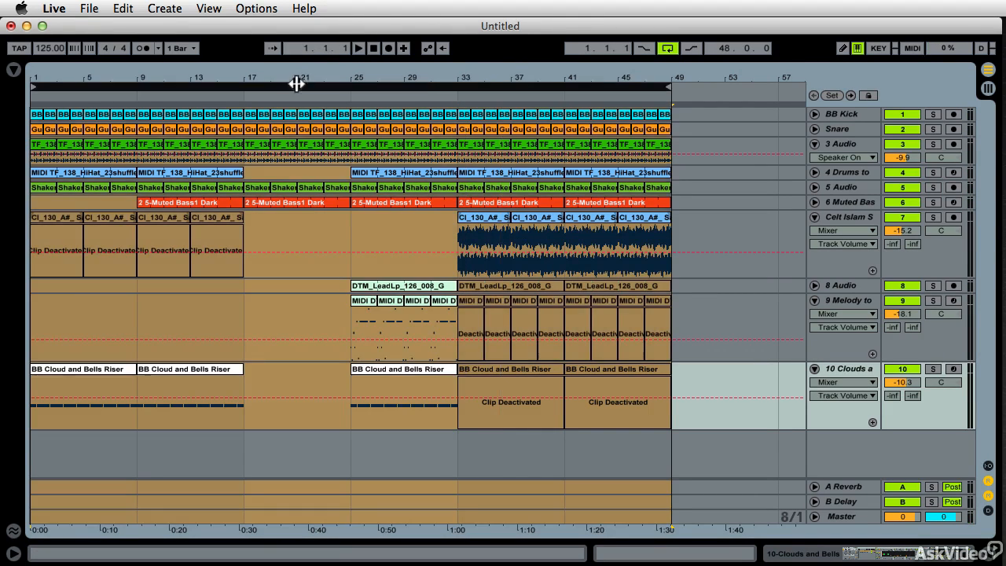
right_click(296, 84)
click(356, 133)
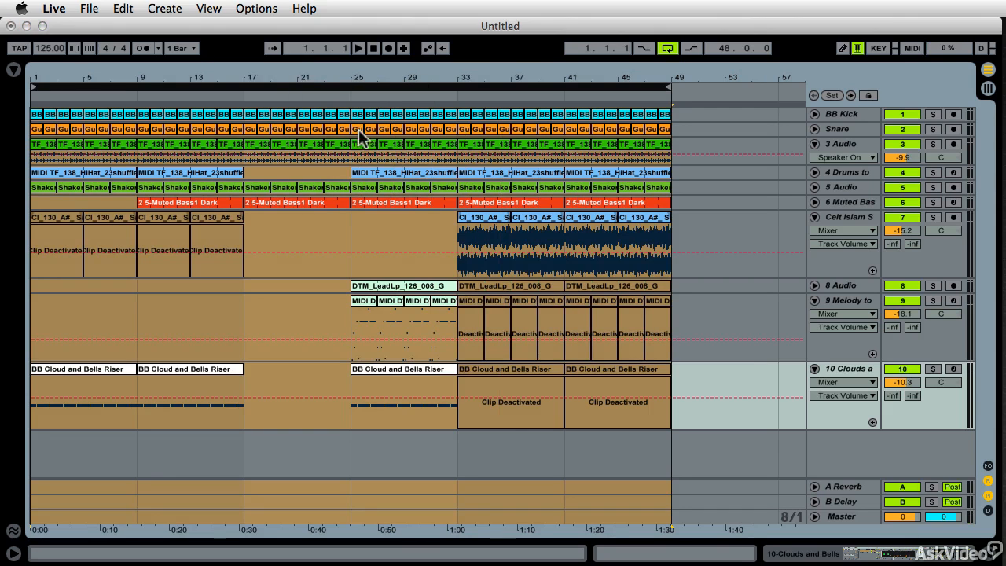
double_click(483, 71)
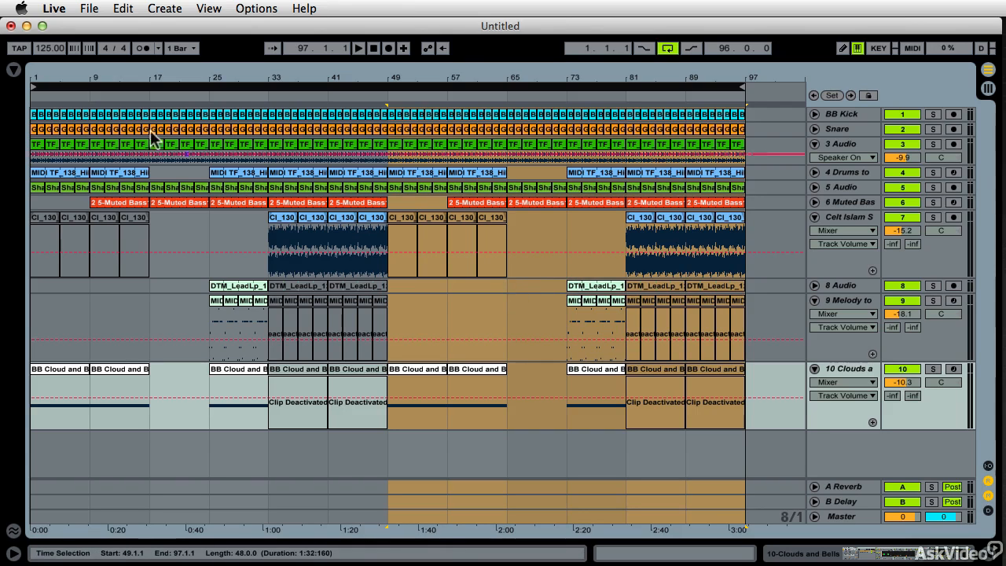
Step: Consolidate the clips between bars 1 and 9 into a single clip on each of the BB Kick, Snare and 3 Audio tracks
click(35, 118)
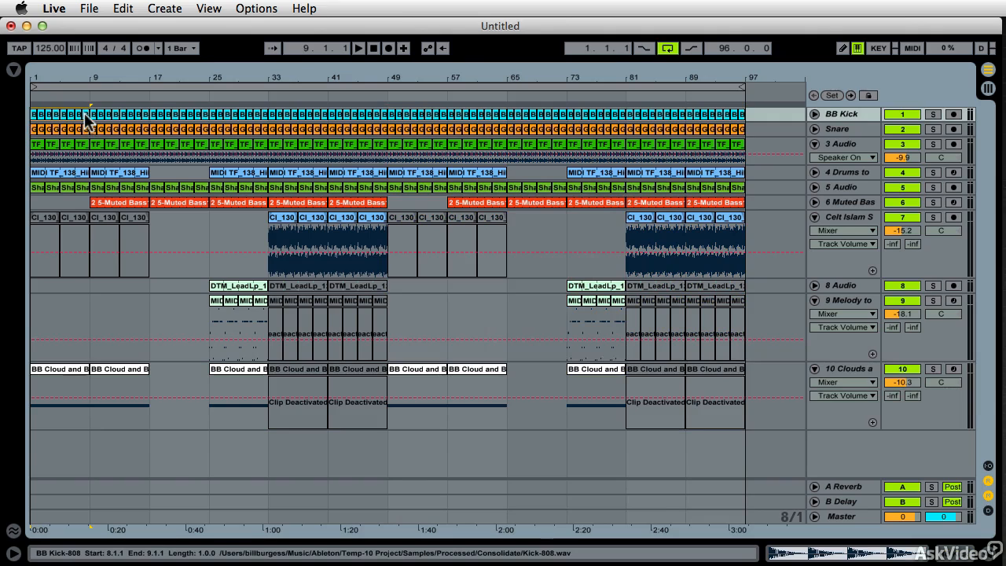
key(super+j)
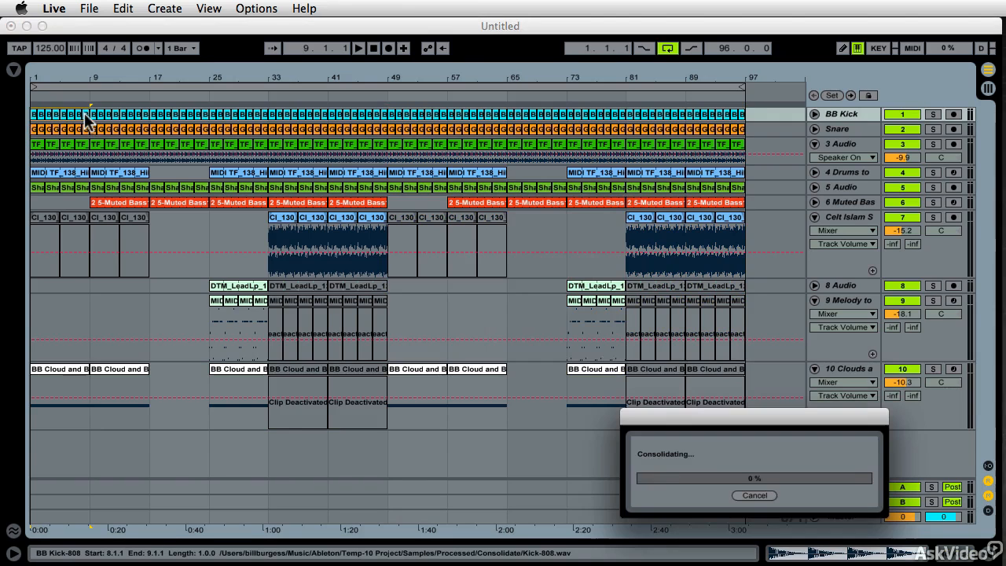
click(35, 130)
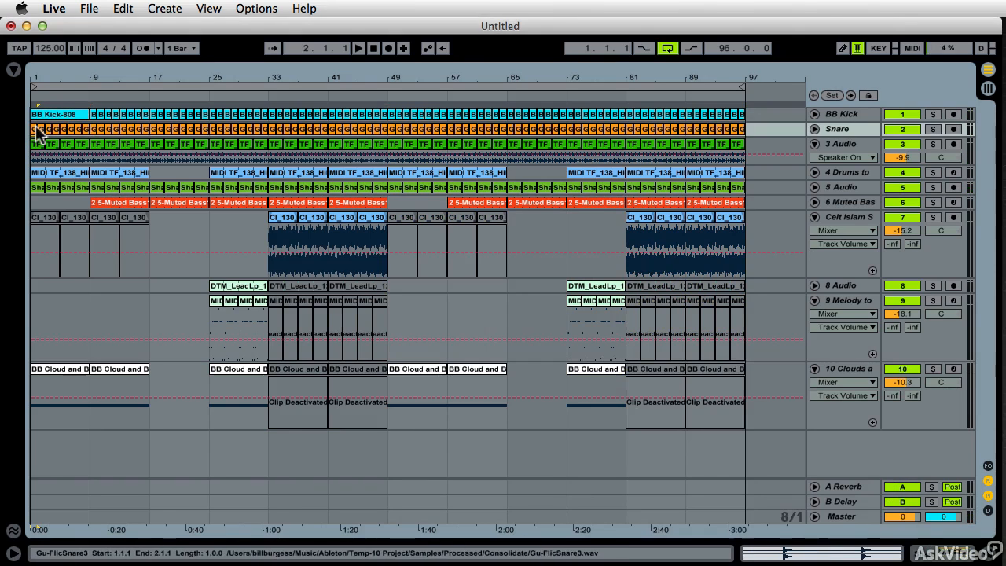
click(85, 132)
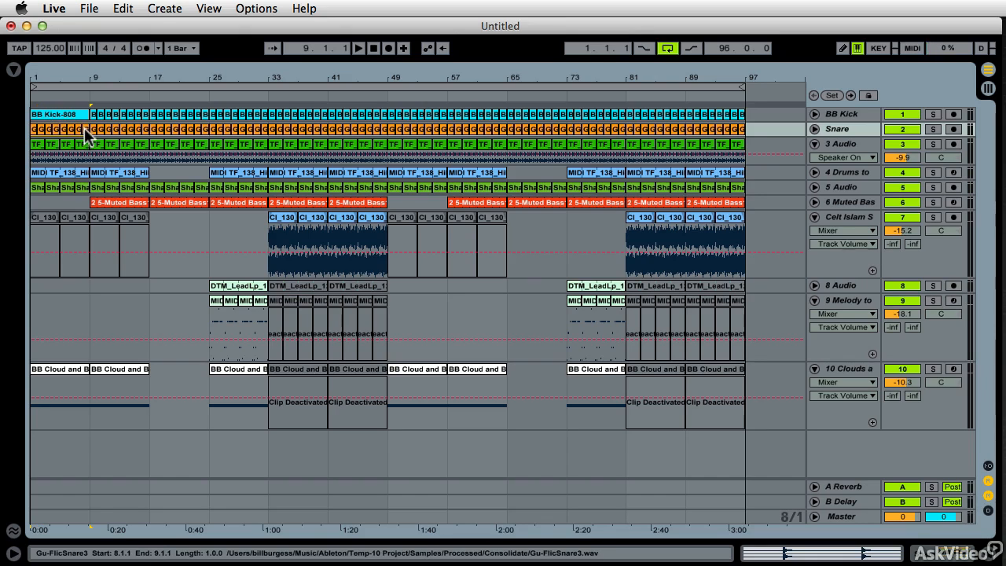
key(super+j)
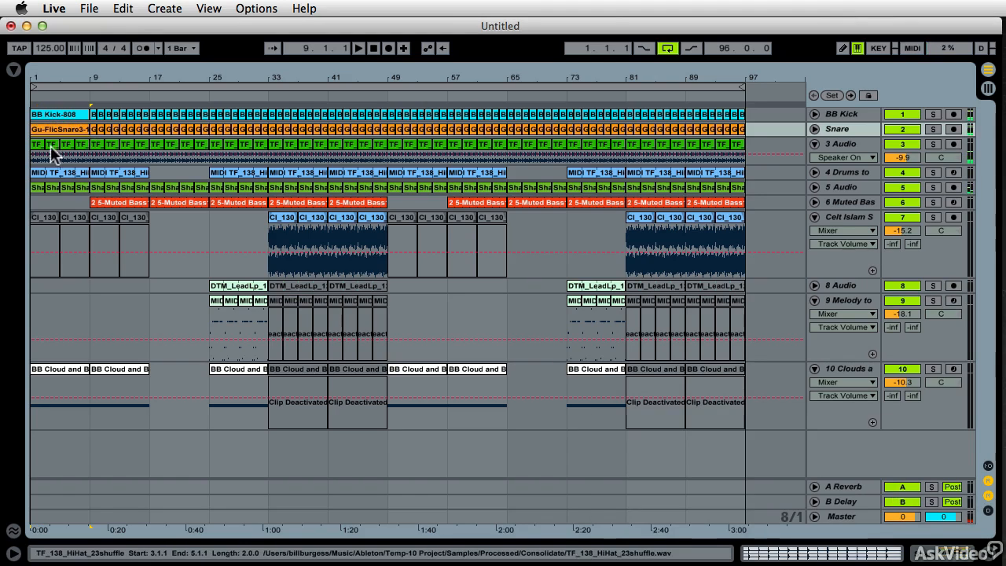
click(52, 148)
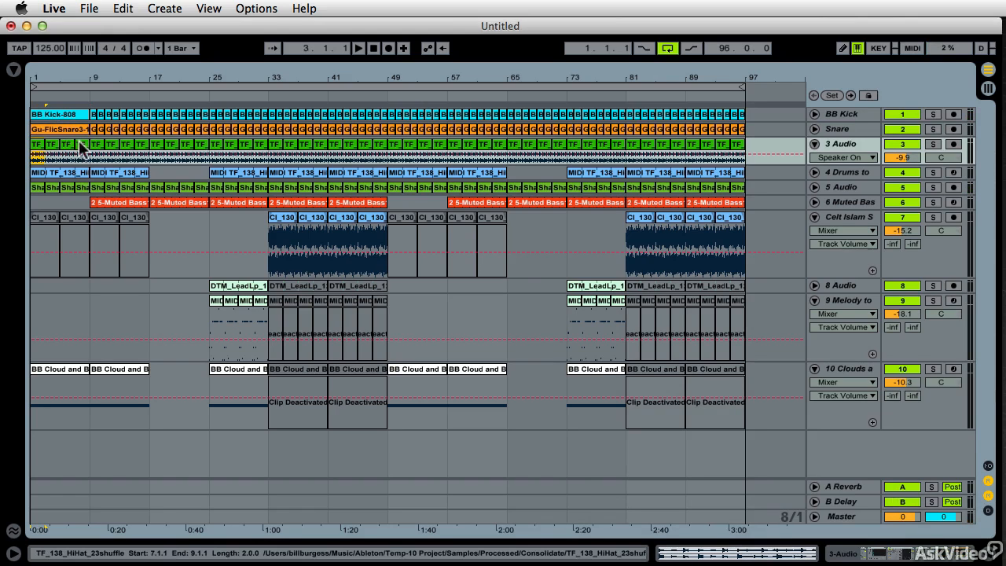
key(super+j)
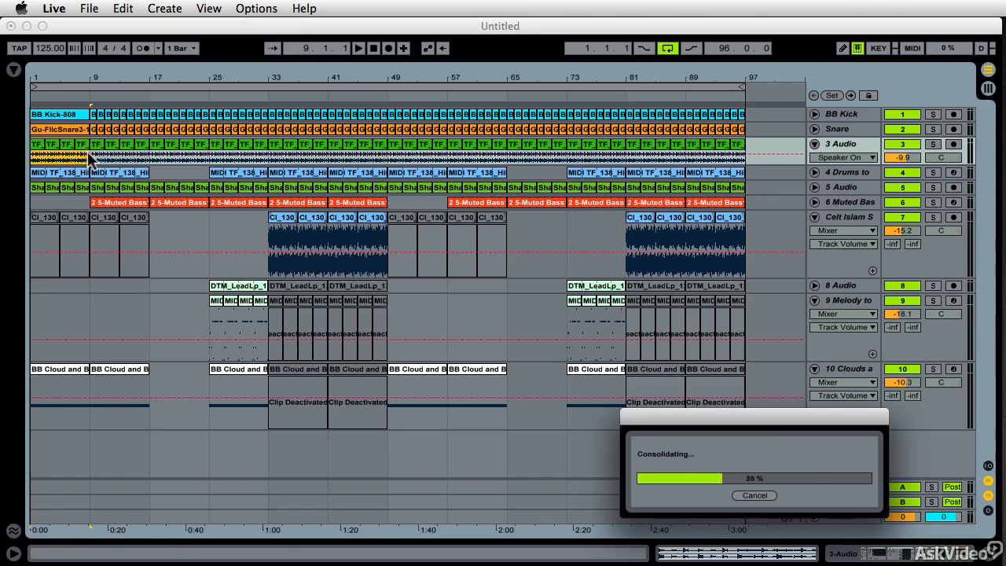
Step: Duplicate the consolidated eight-bar BB Kick clip repeatedly until it fills the track to bar 97
click(61, 117)
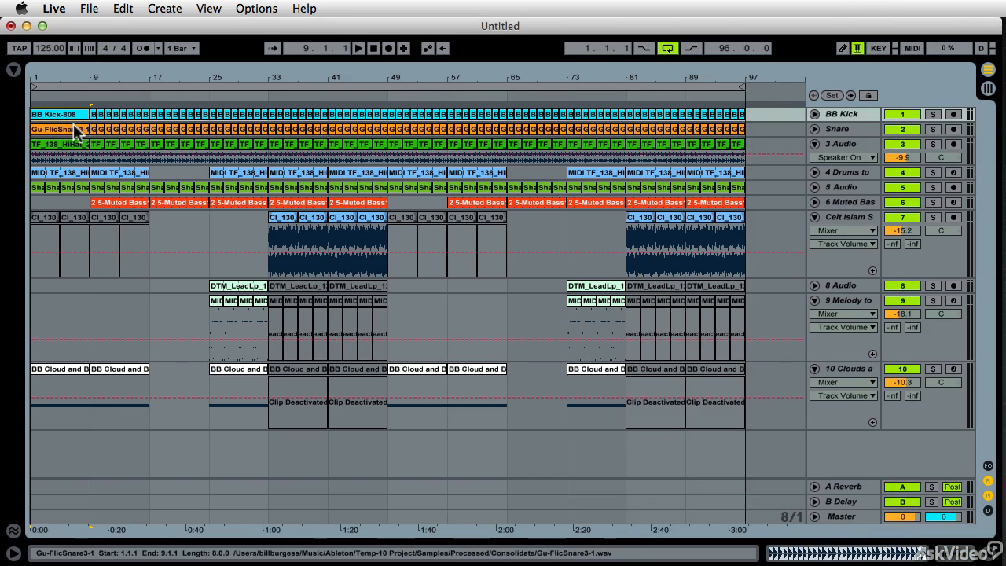
key(super+d)
key(super+d)
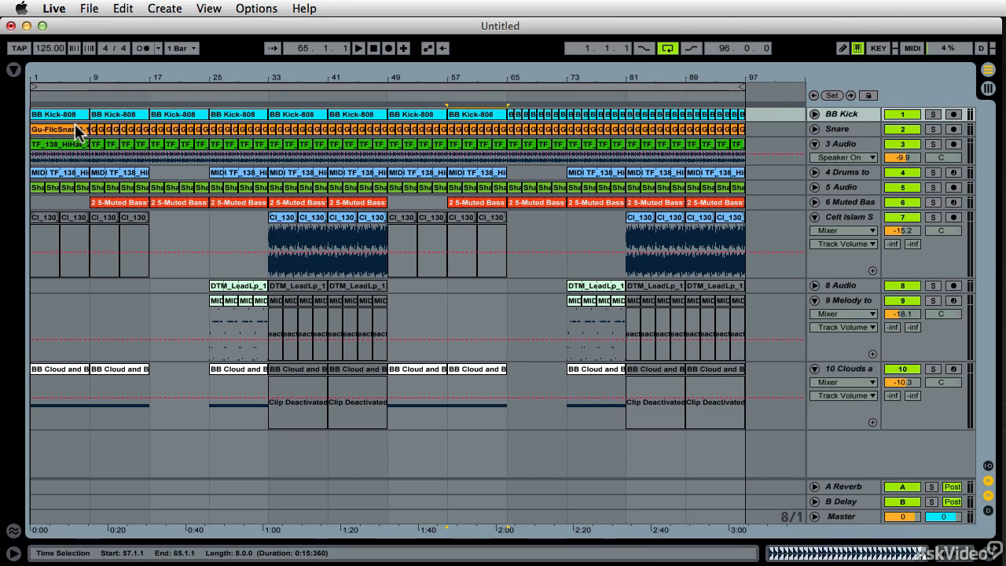
Step: Duplicate the consolidated eight-bar Snare clip repeatedly until it fills the track to bar 97
click(72, 135)
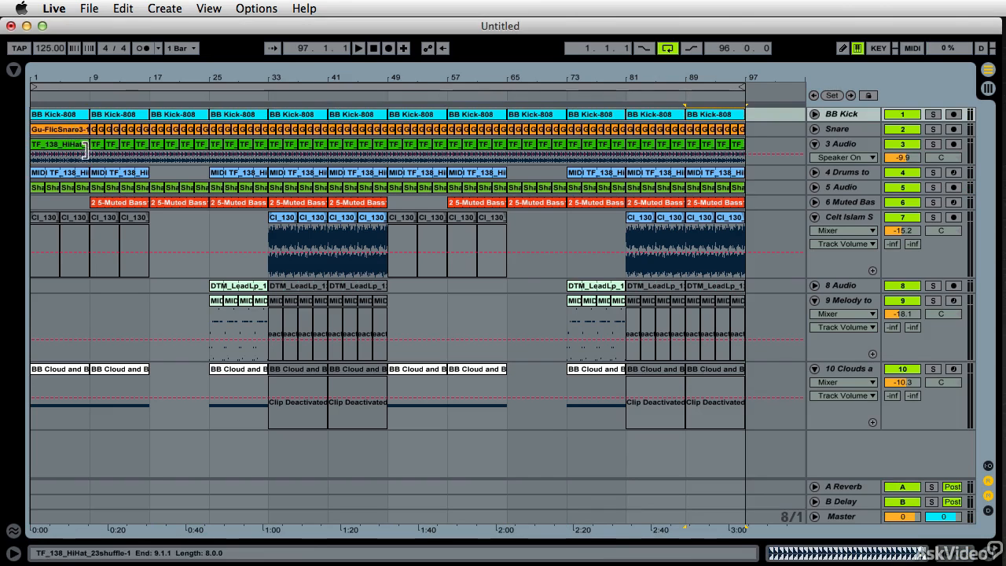
key(super+d)
key(super+d)
key(super+d)
key(super+d)
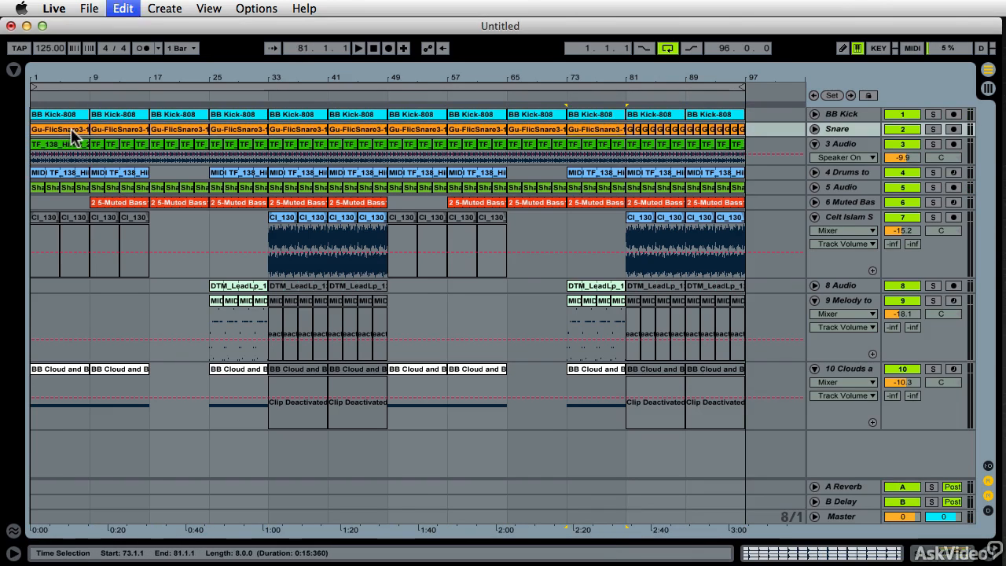
key(super+d)
key(super+d)
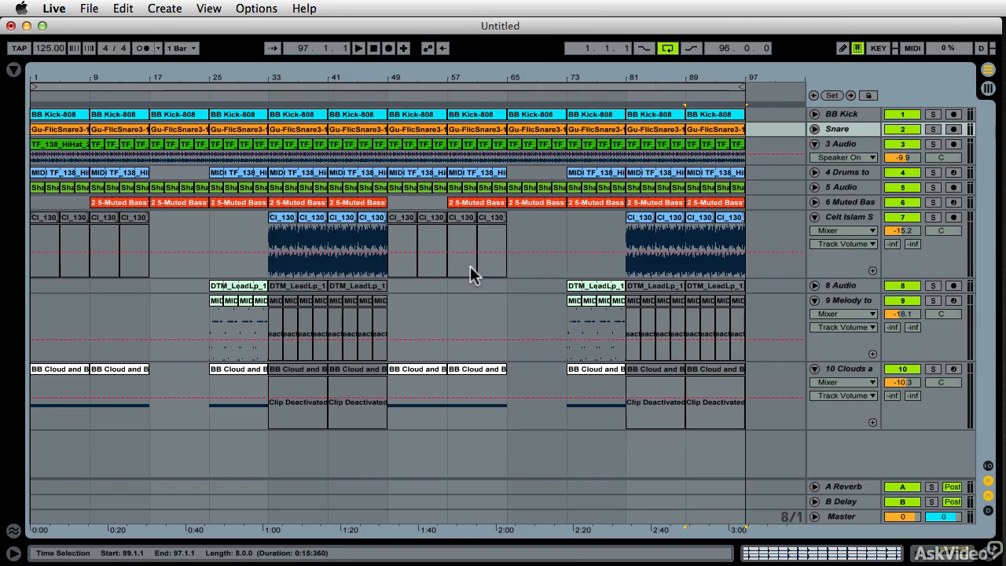
Step: Delete the clips between bars 65 and 73 on tracks 1 to 6, then play from just before the gap
click(535, 115)
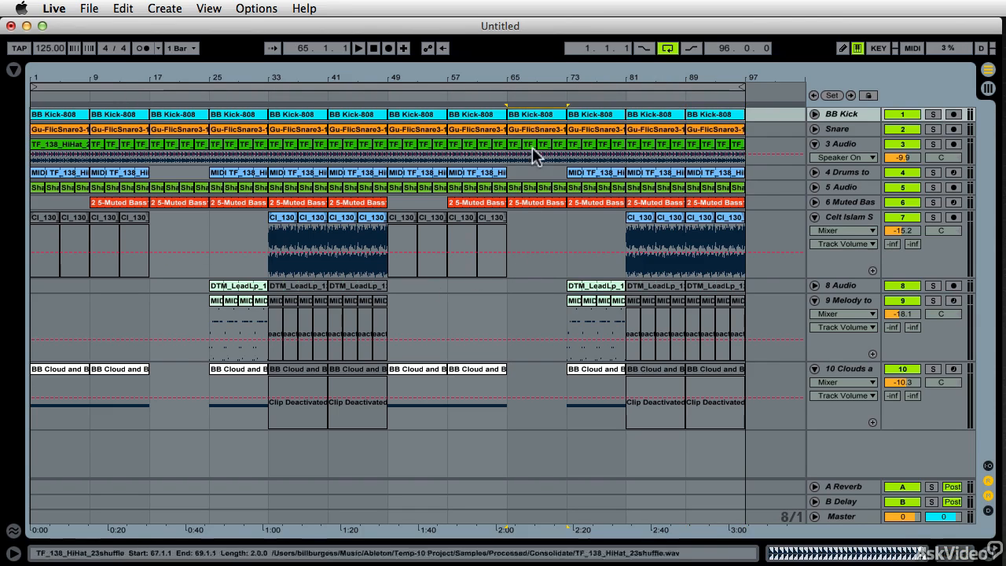
click(529, 202)
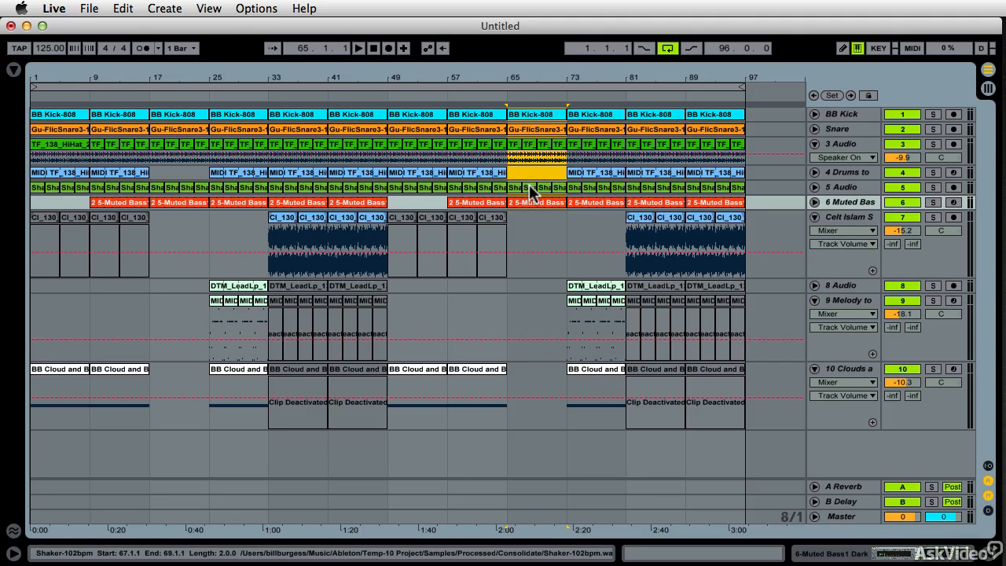
key(Delete)
click(490, 100)
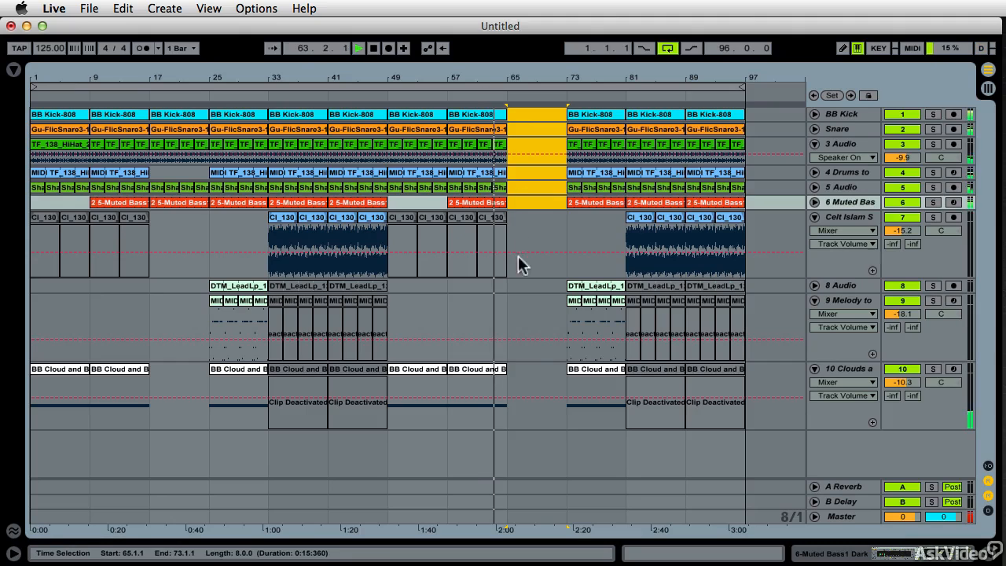
Step: Duplicate the Clouds clip on track 10 and the hi-hat clips on 3 Audio from bars 57–65 into bars 65–73, and play that section
click(488, 381)
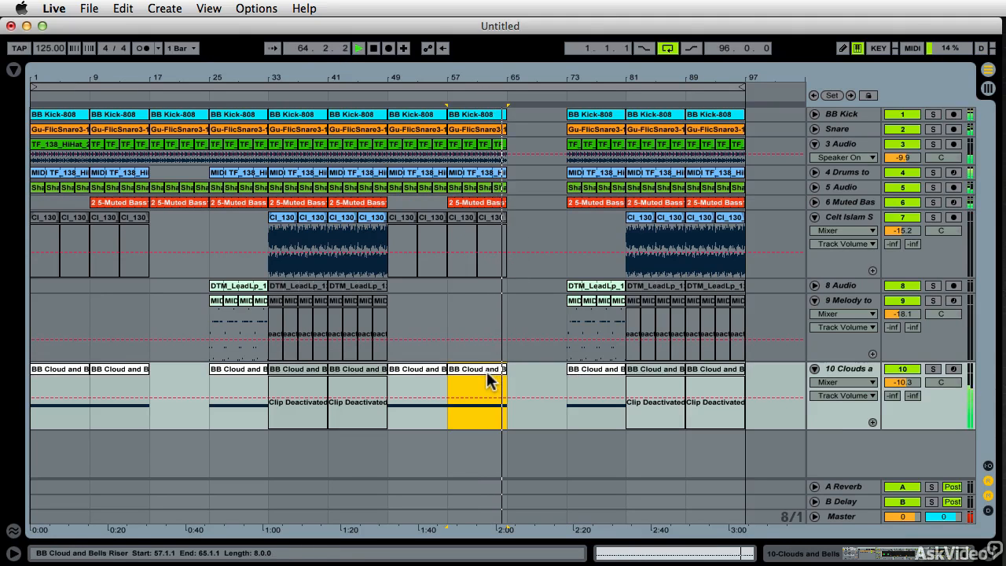
key(super+d)
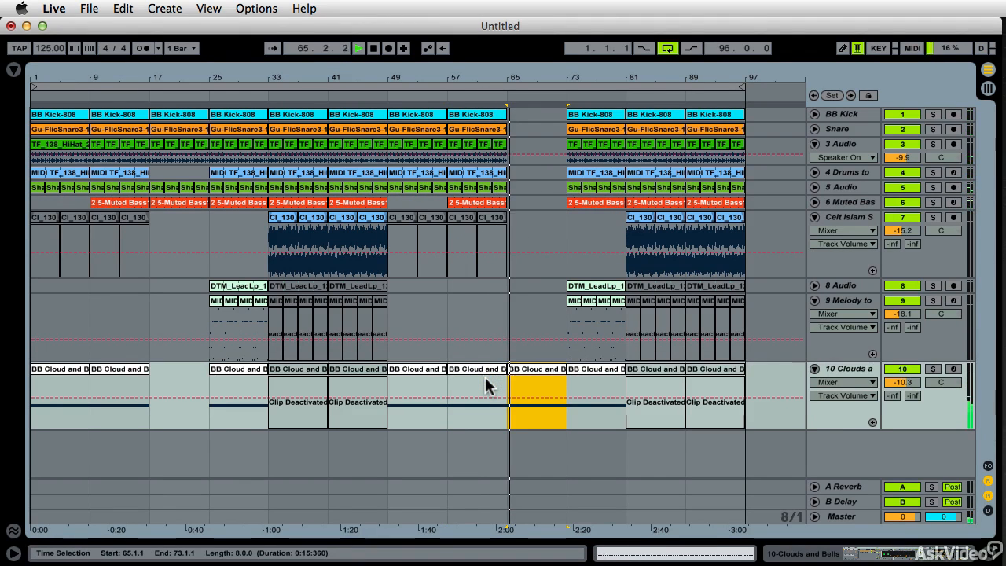
click(475, 135)
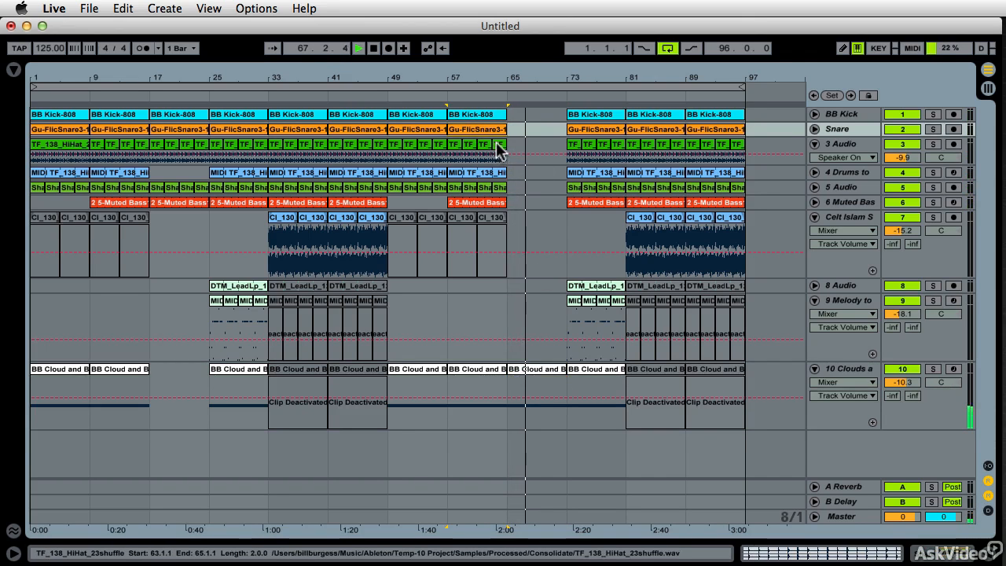
click(500, 149)
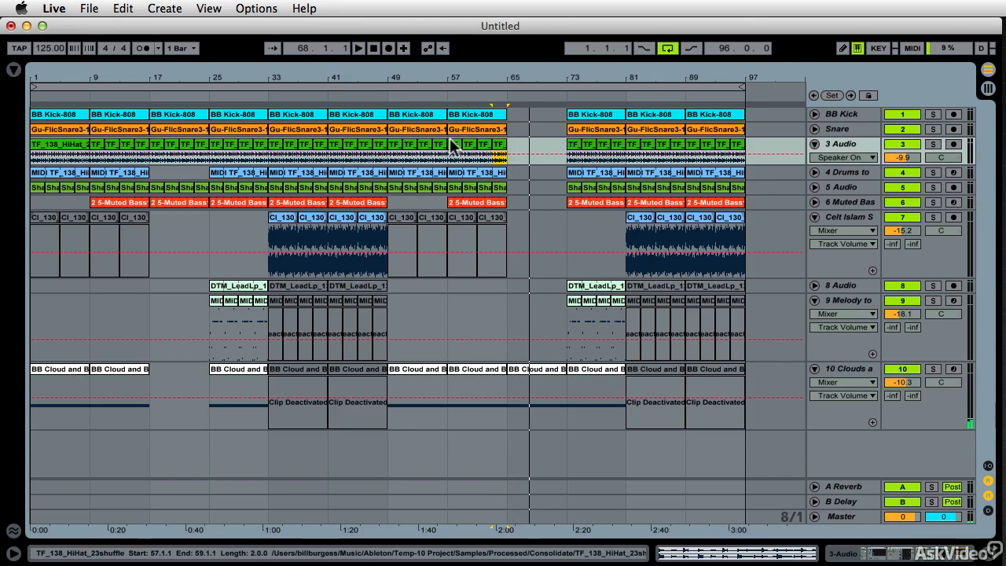
shift+click(460, 151)
key(ctrl+d)
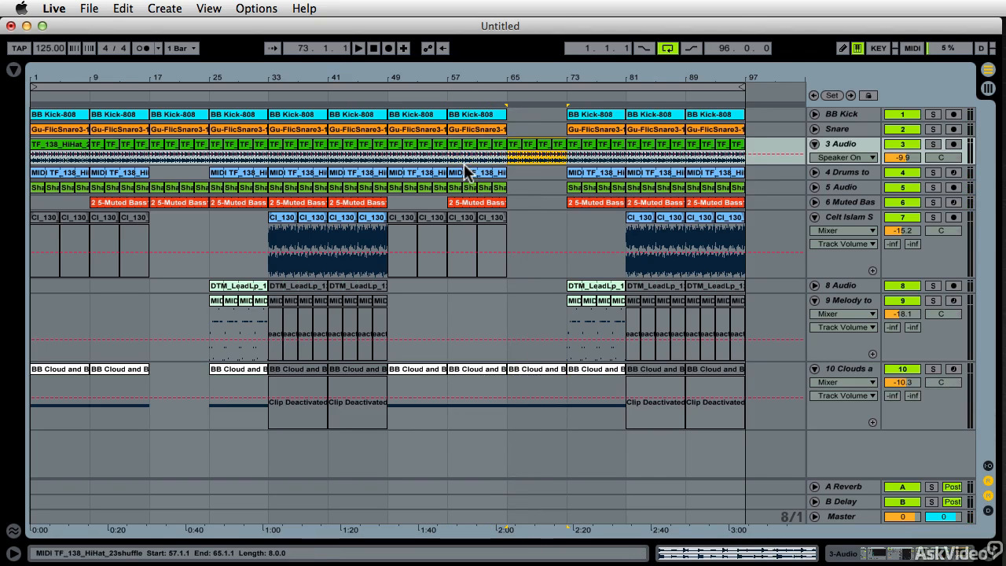
click(504, 95)
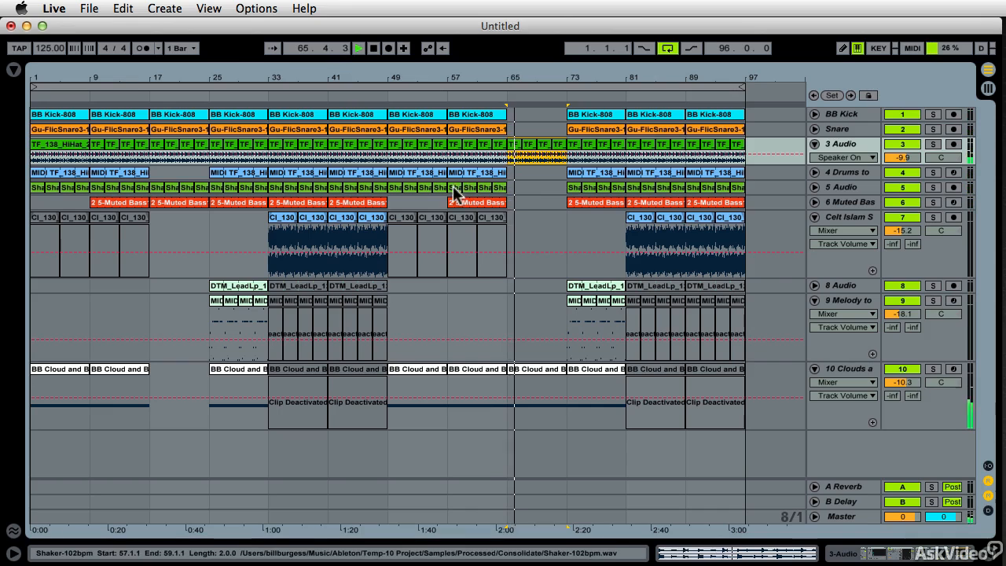
Step: Duplicate the shaker clips on 5 Audio into bars 65–73 and set that track's volume to -17.9 and pan to 4L
click(481, 189)
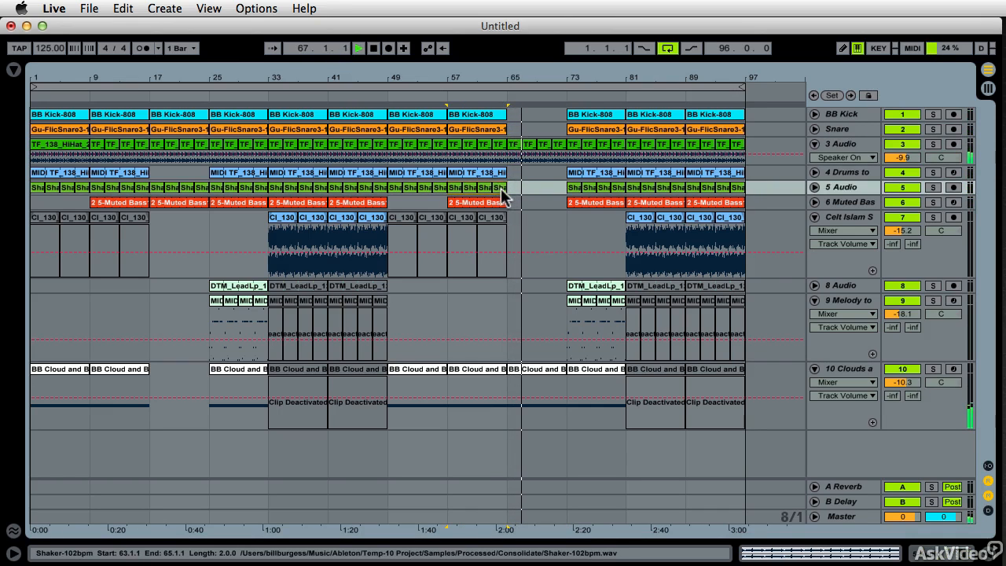
key(super+d)
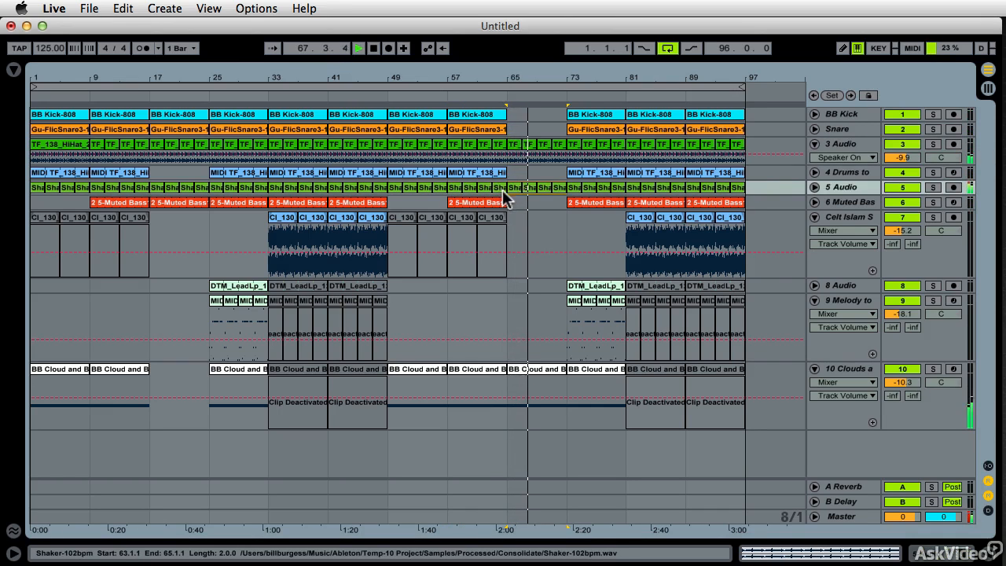
click(814, 188)
mouse_move(902, 202)
mouse_down()
mouse_move(946, 204)
mouse_move(901, 207)
mouse_up()
click(959, 200)
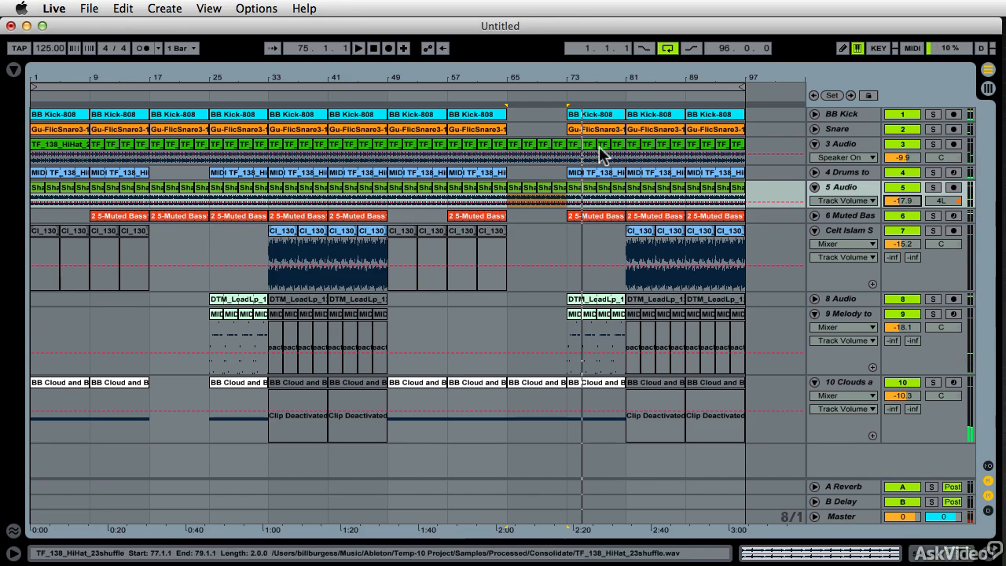
key(space)
click(67, 116)
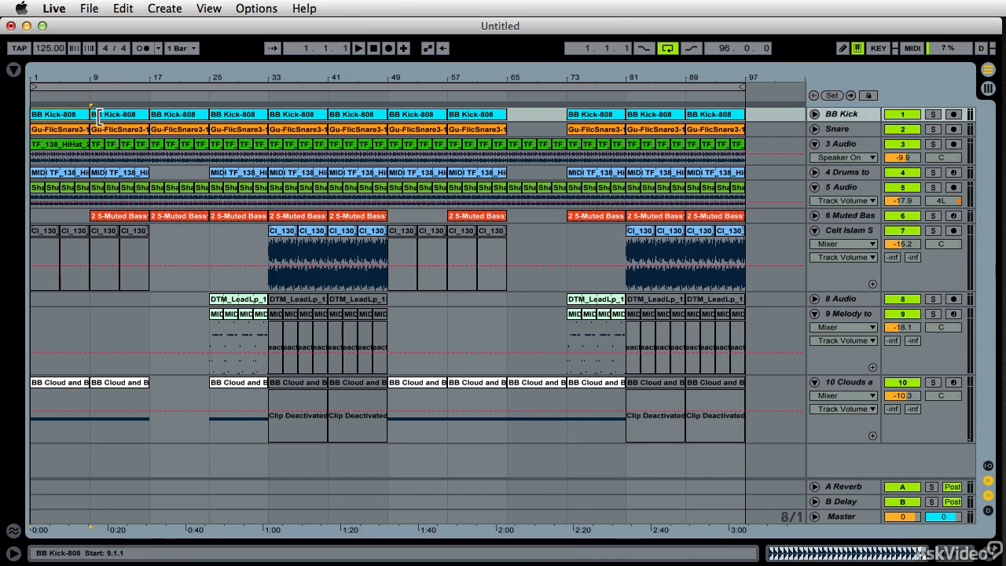
click(98, 151)
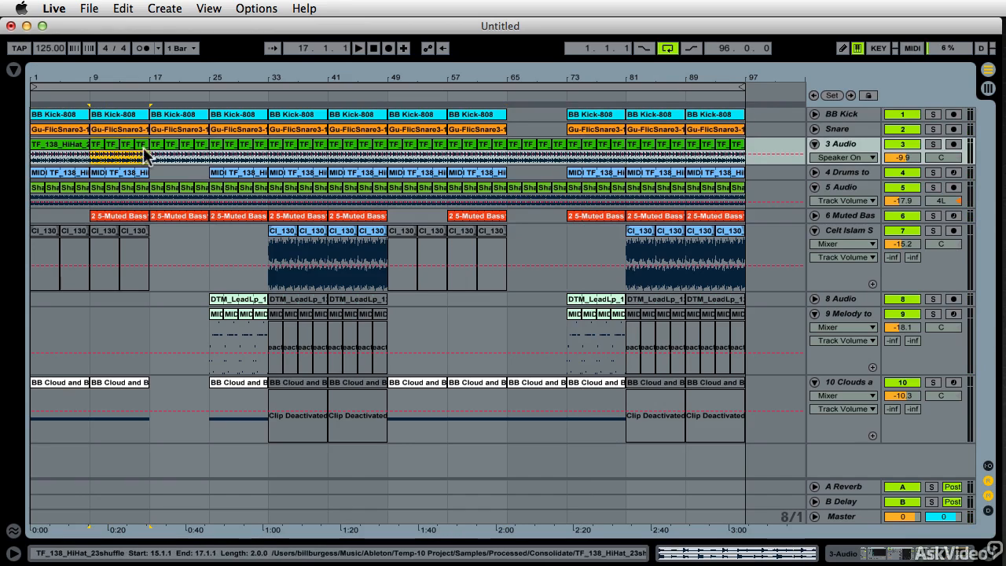
drag(145, 155, 155, 175)
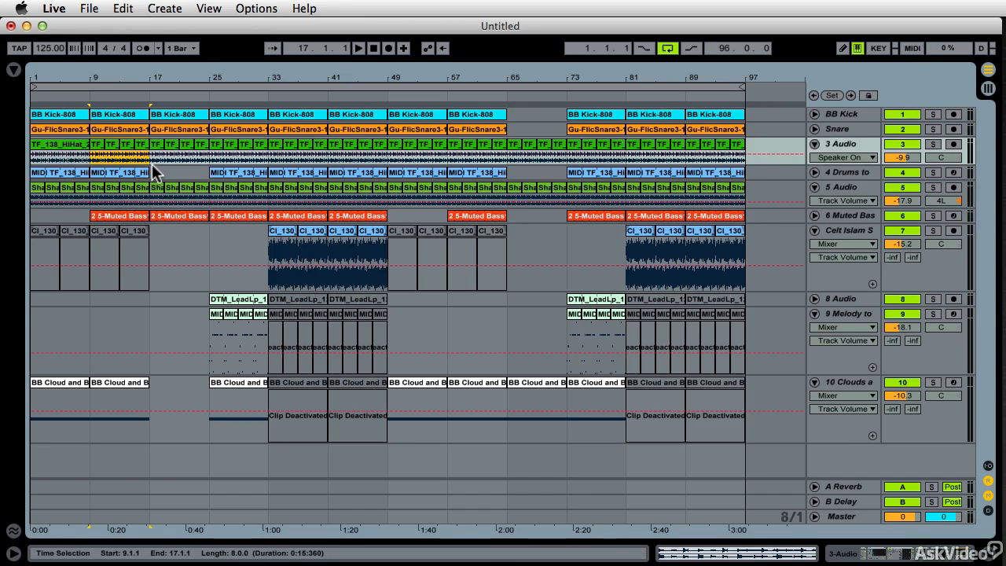
click(126, 118)
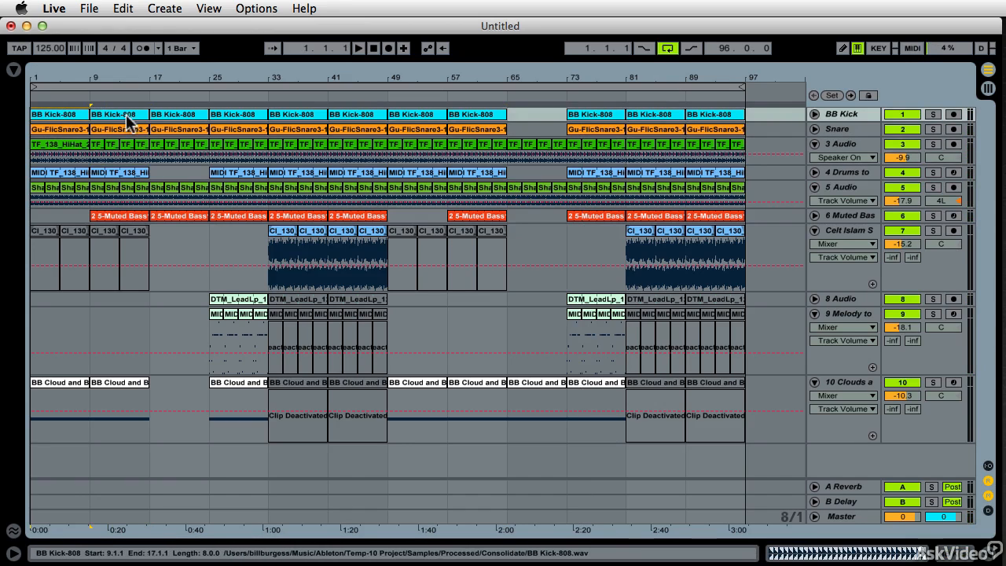
Step: Copy the section between bars 73 and 97 across all ten tracks
click(588, 116)
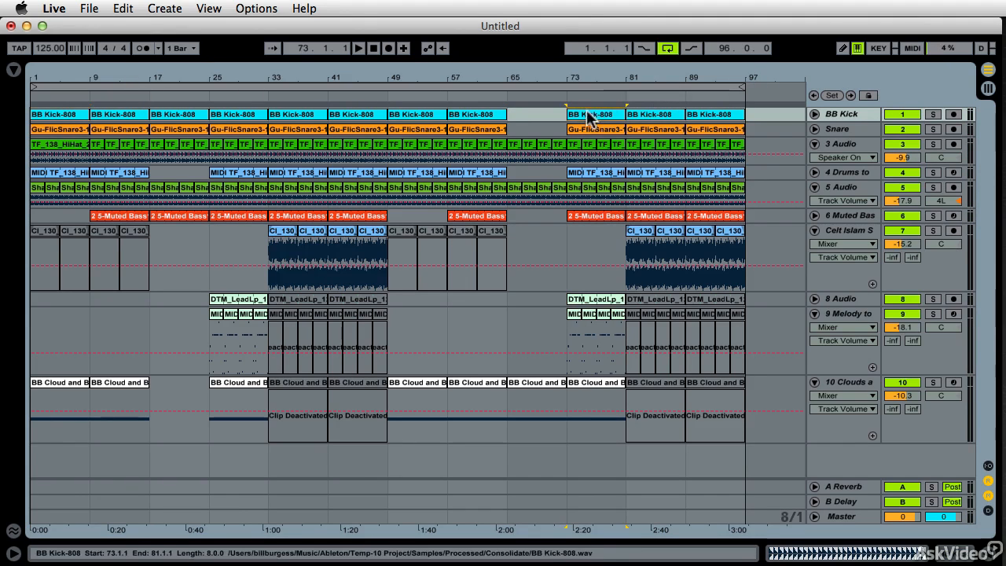
shift+click(722, 388)
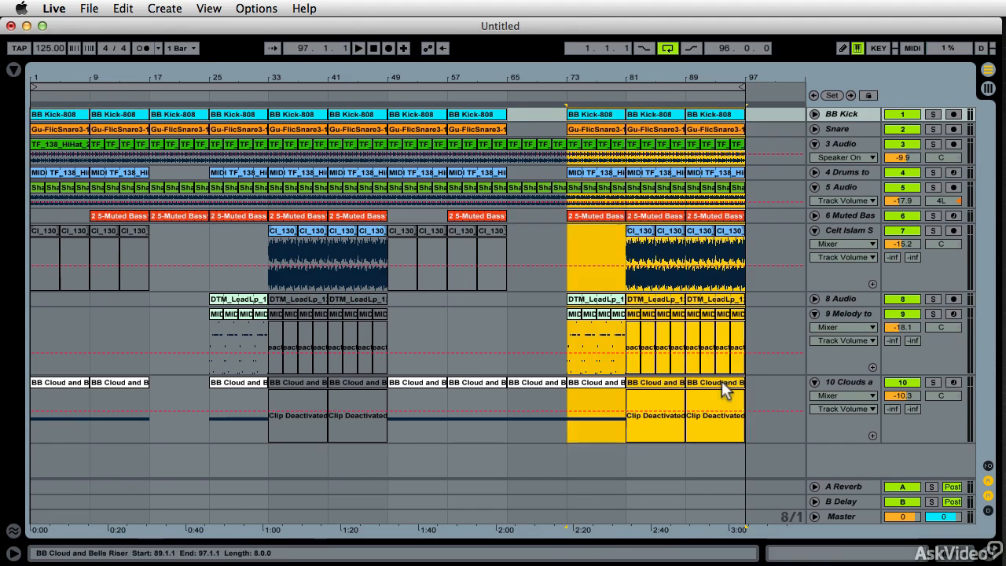
right_click(623, 89)
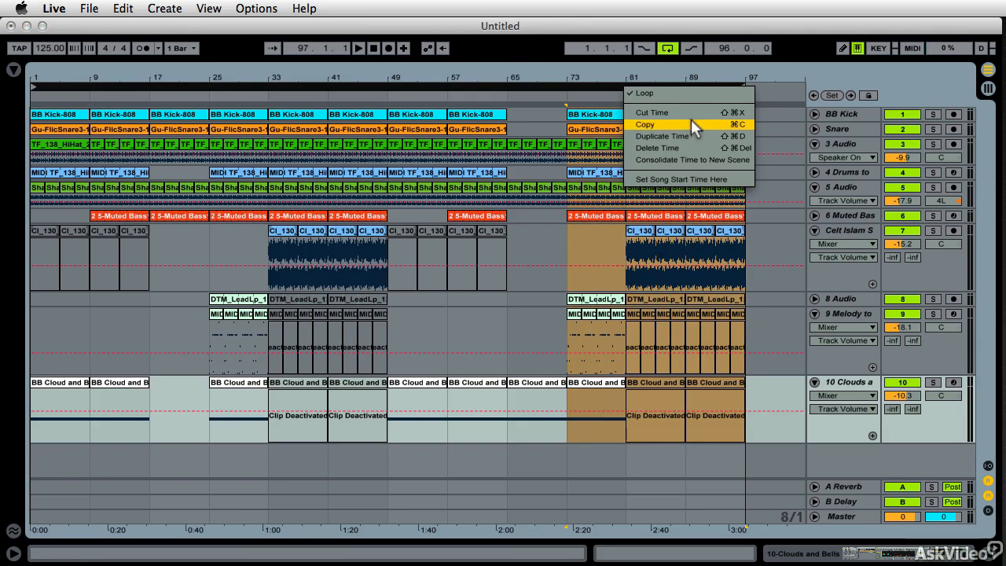
click(644, 125)
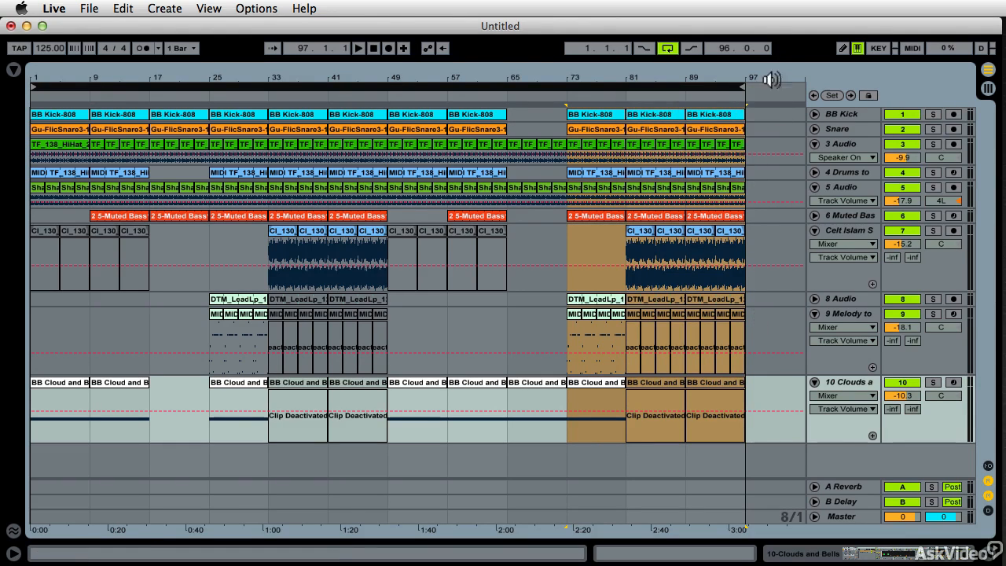
Step: Set the arrangement's fixed grid to 4 bars and paste the copied section at bar 101, starting on the BB Kick track
right_click(780, 212)
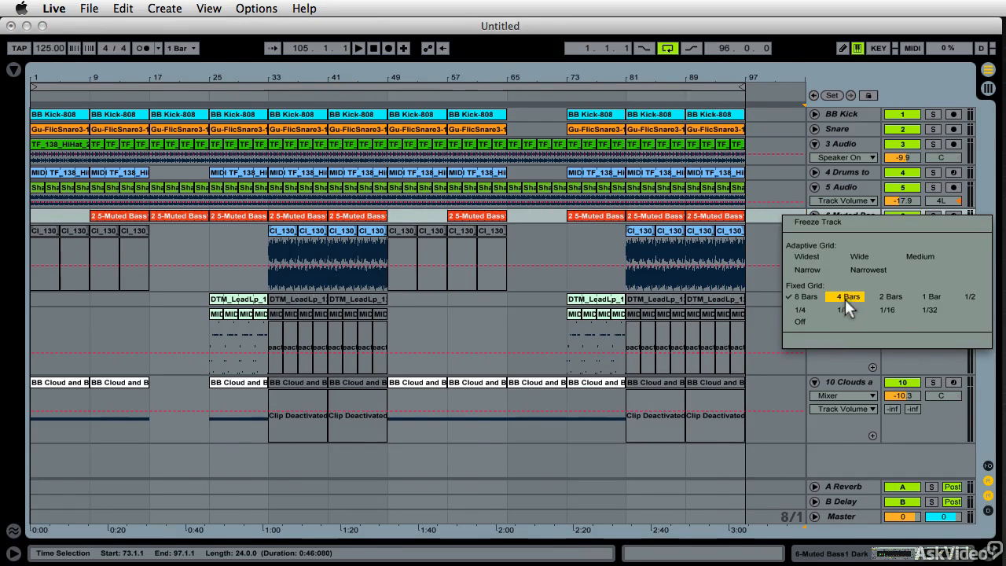
click(848, 296)
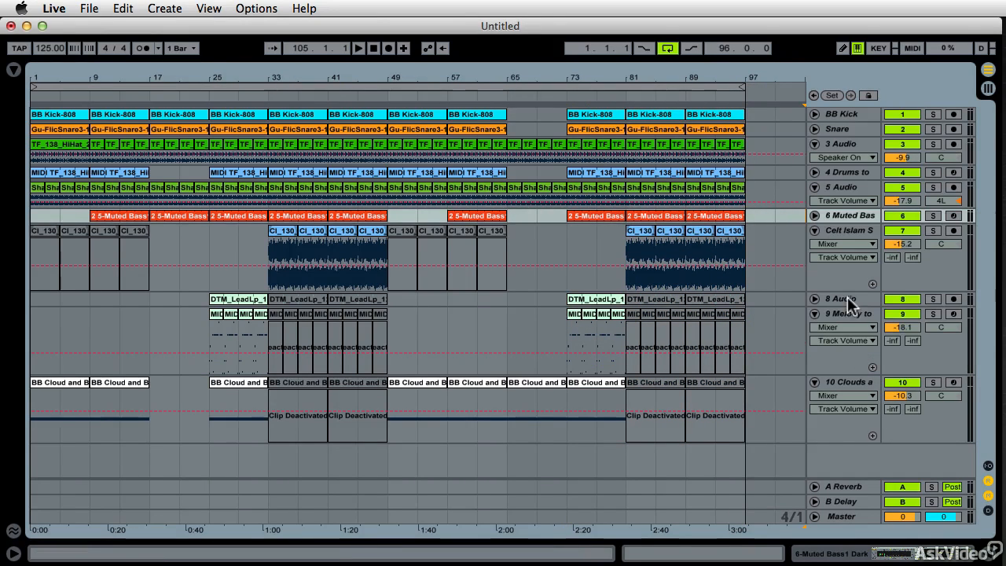
click(776, 111)
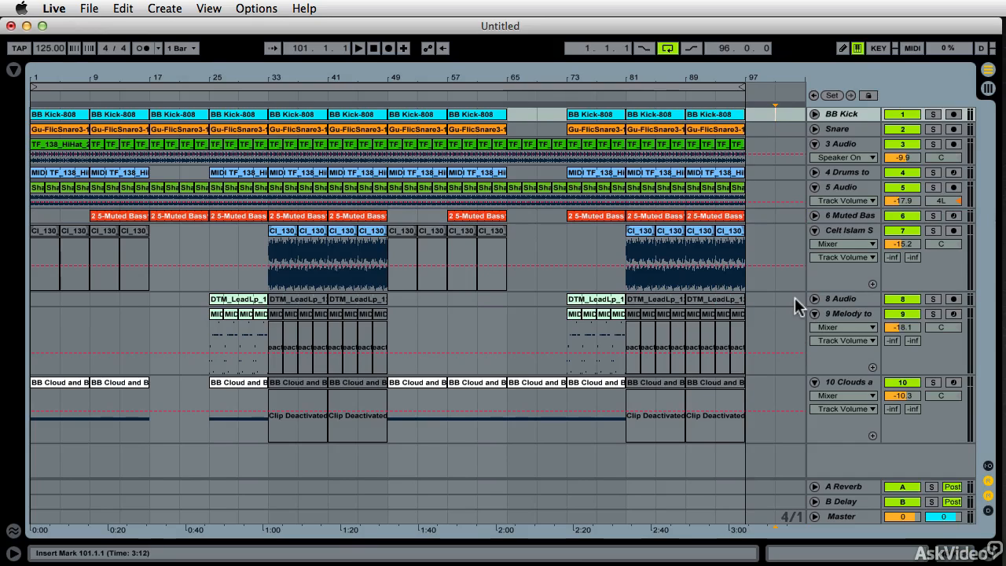
right_click(785, 109)
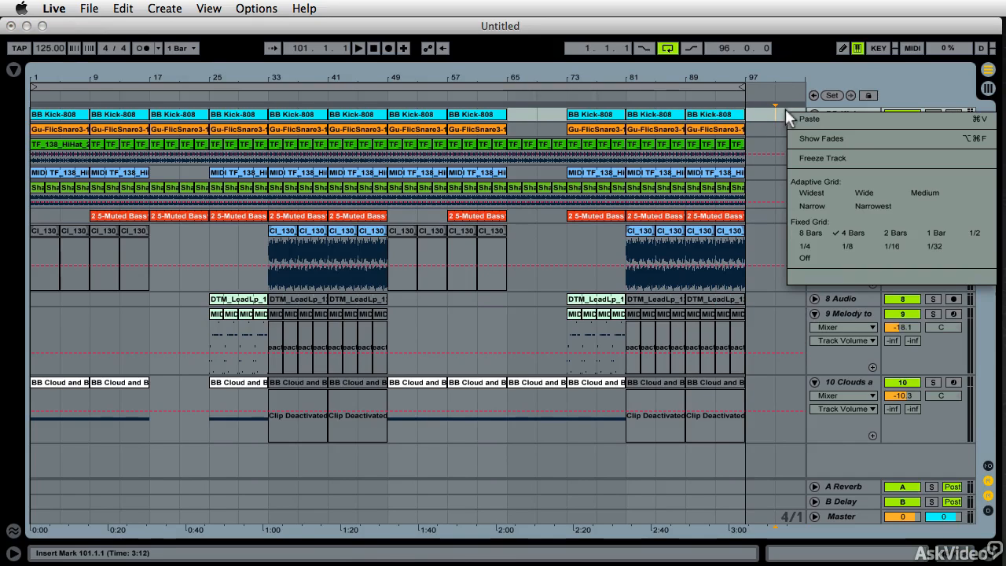
click(798, 119)
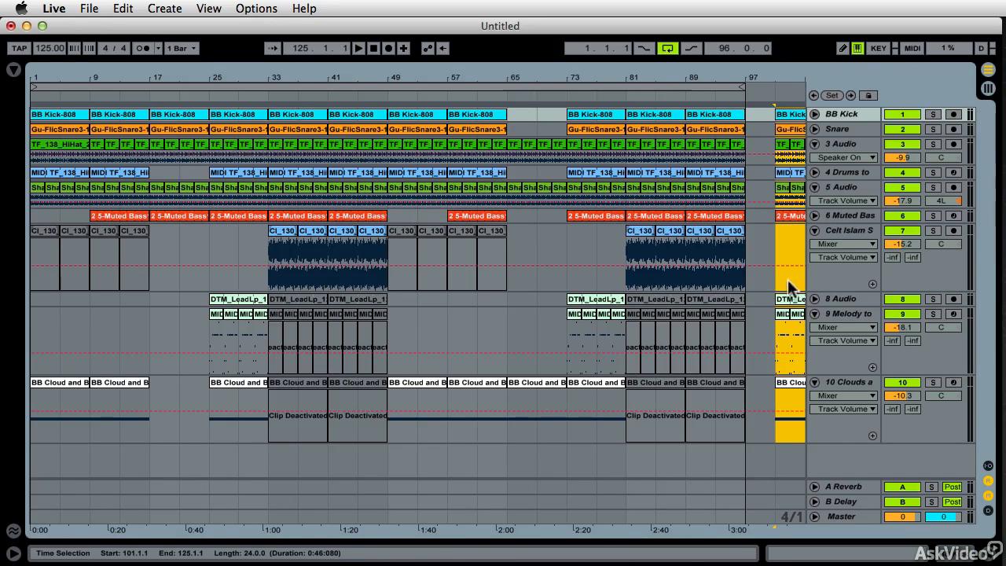
Step: Extend the end of the arrangement loop to bar 125 and briefly play from just before bar 97
scroll(788, 279, right, 5)
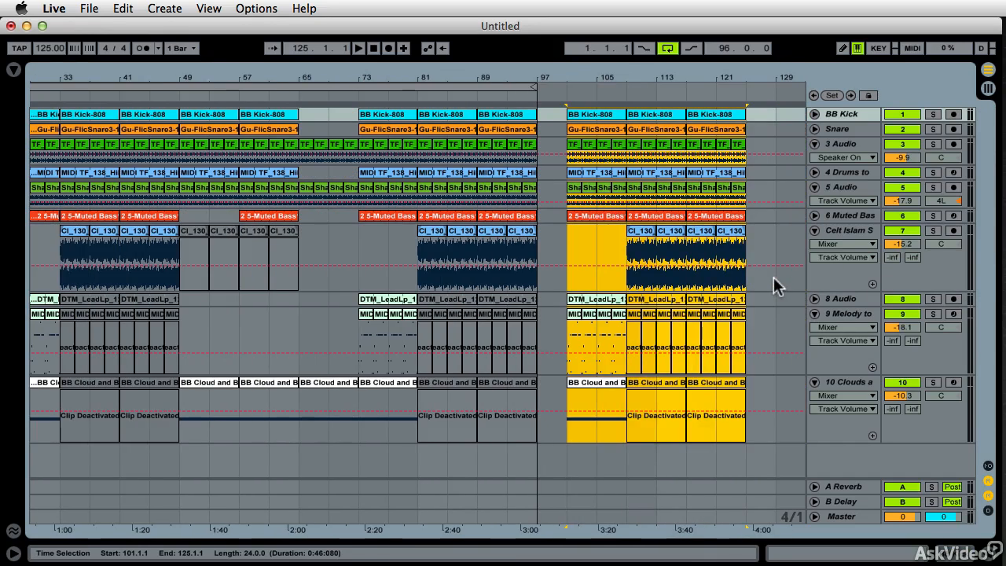
drag(534, 87, 746, 87)
click(530, 95)
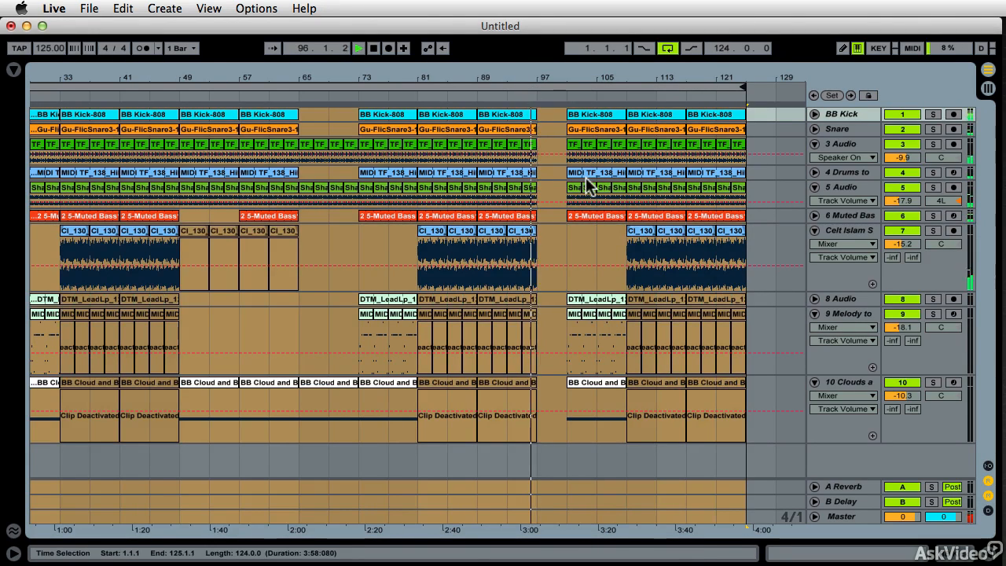
key(space)
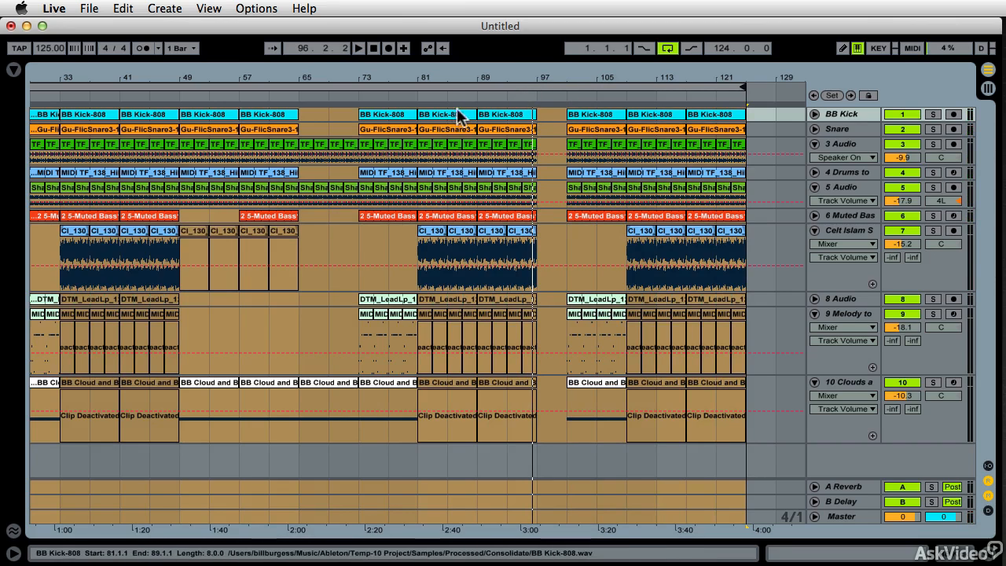
right_click(449, 82)
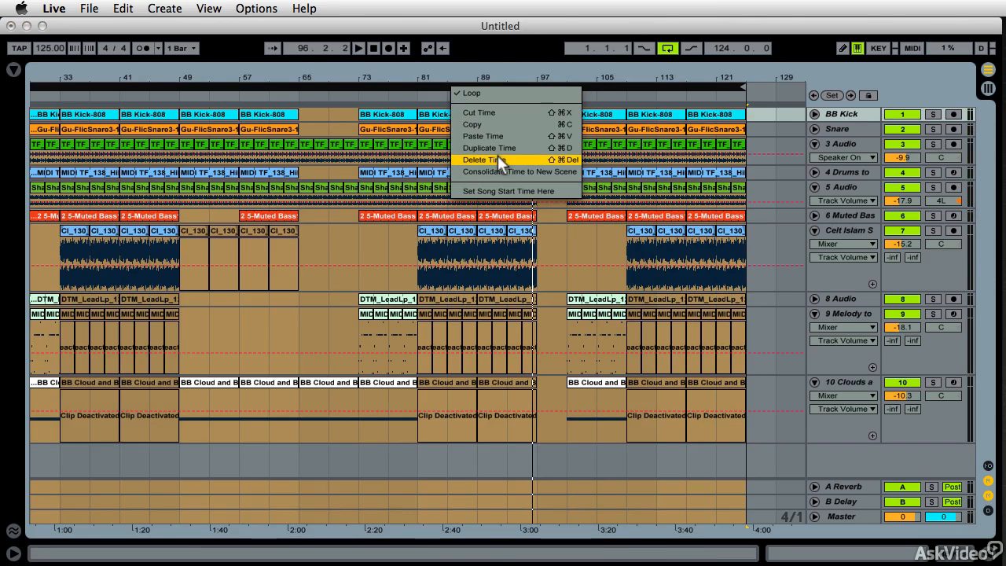
click(125, 8)
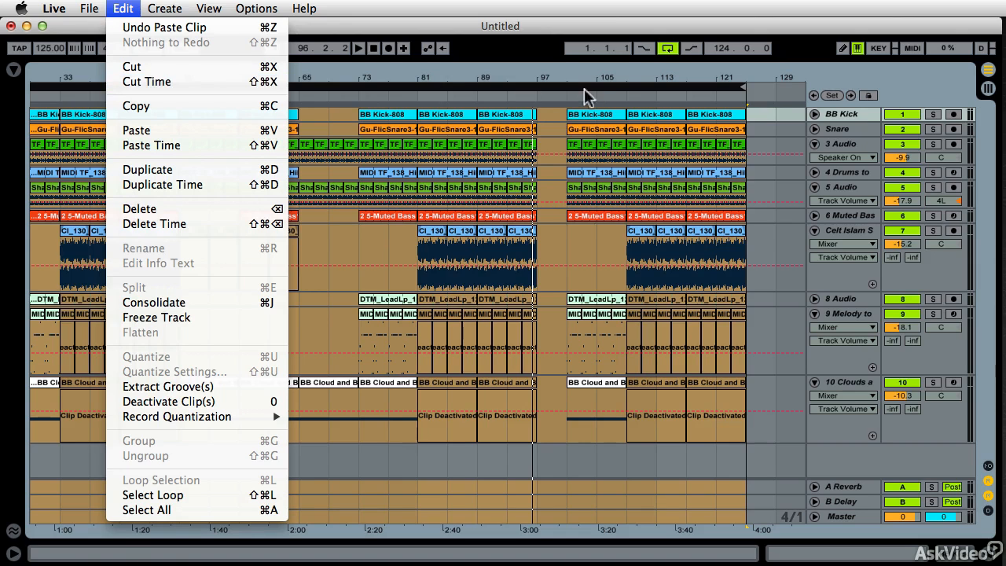
click(551, 106)
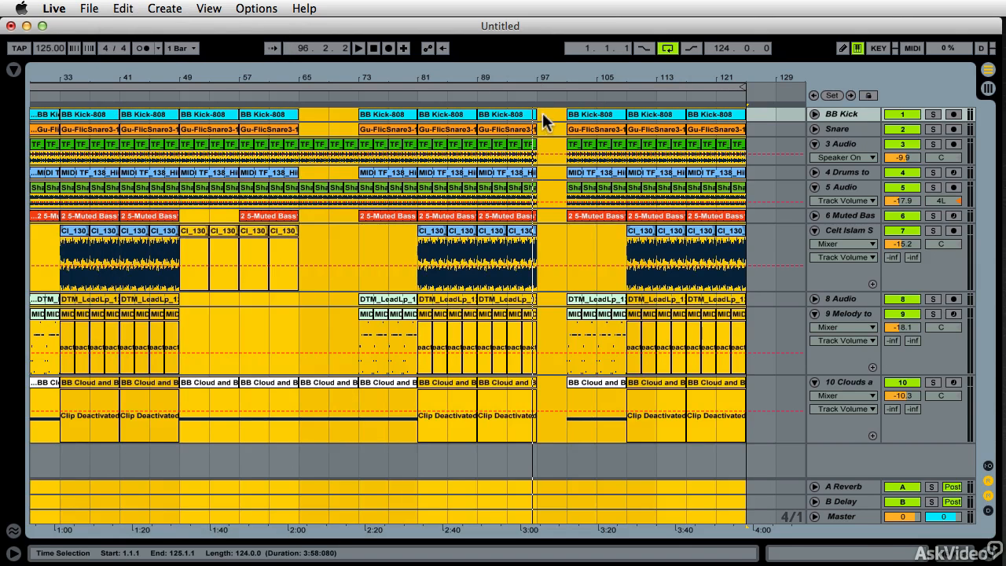
Step: Cut the time of the empty bars 97–101 out of the arrangement and undo the cut
click(541, 114)
shift+click(562, 420)
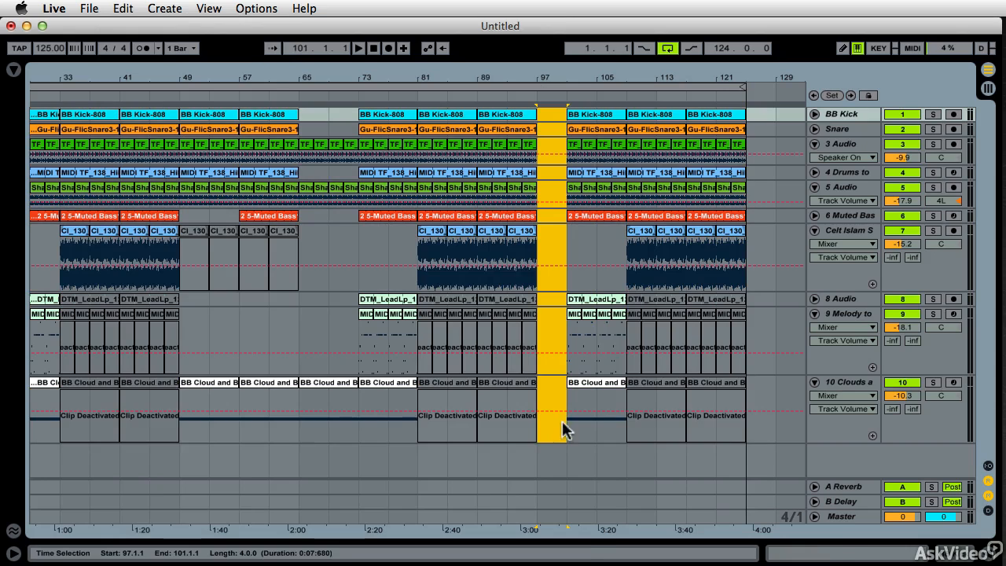
click(118, 8)
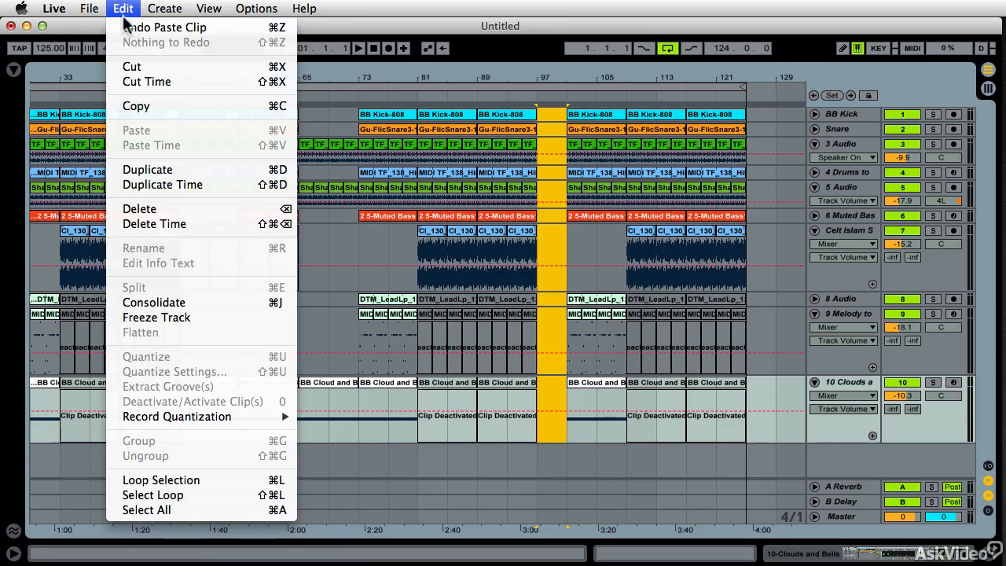
click(142, 83)
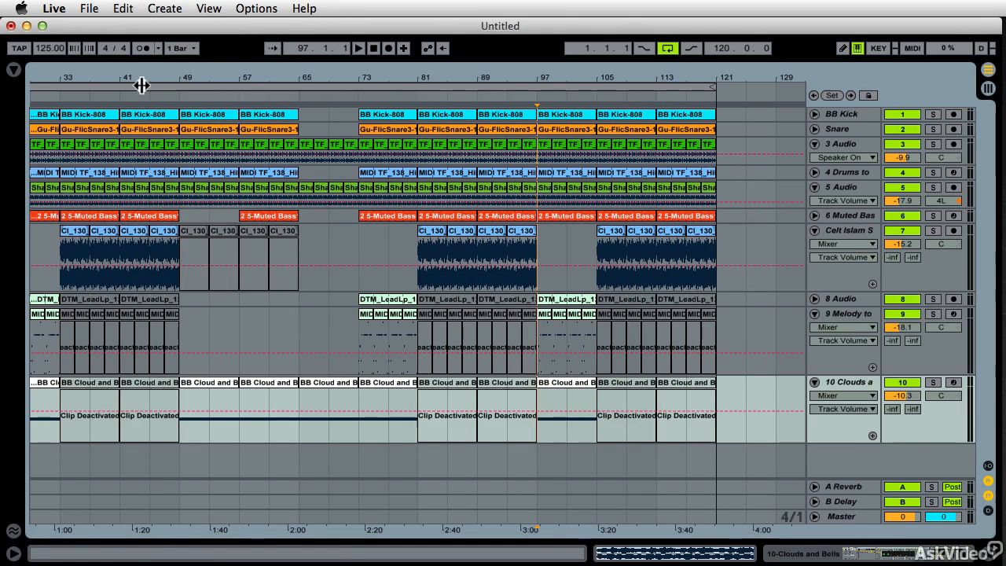
key(super+i)
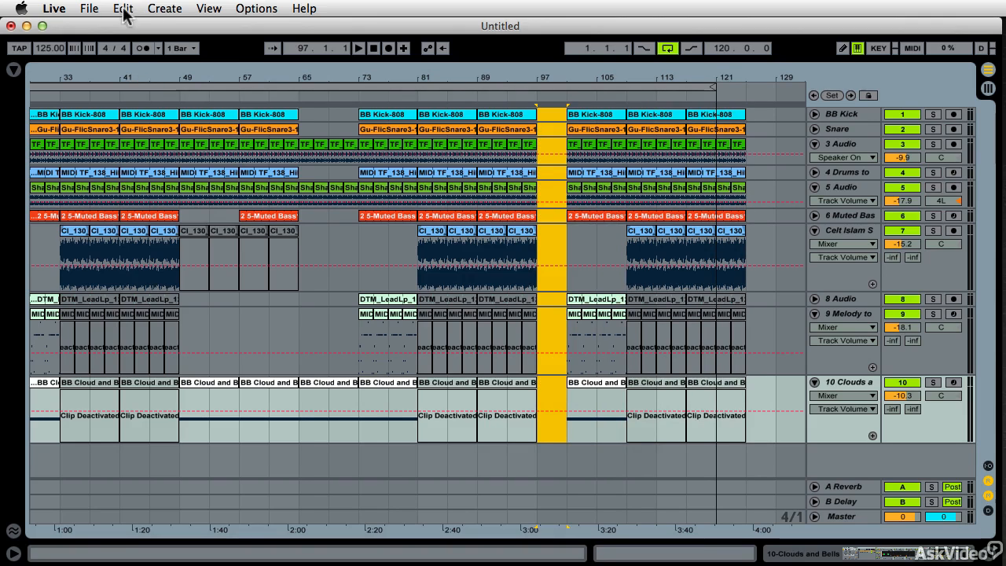
Step: Paste the cut four bars of time at bar 97 and remove them again with Delete Time
click(123, 14)
click(151, 144)
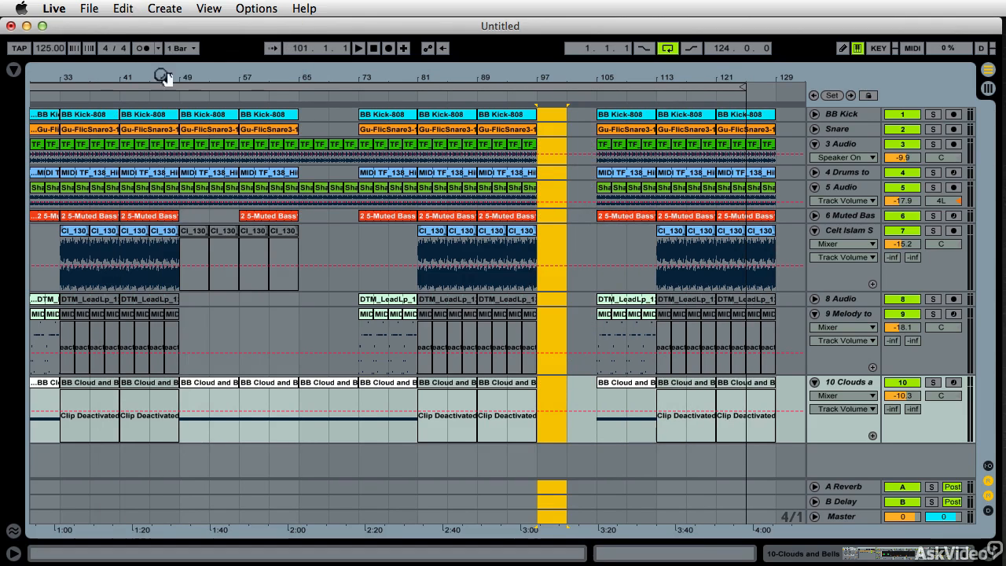
click(122, 9)
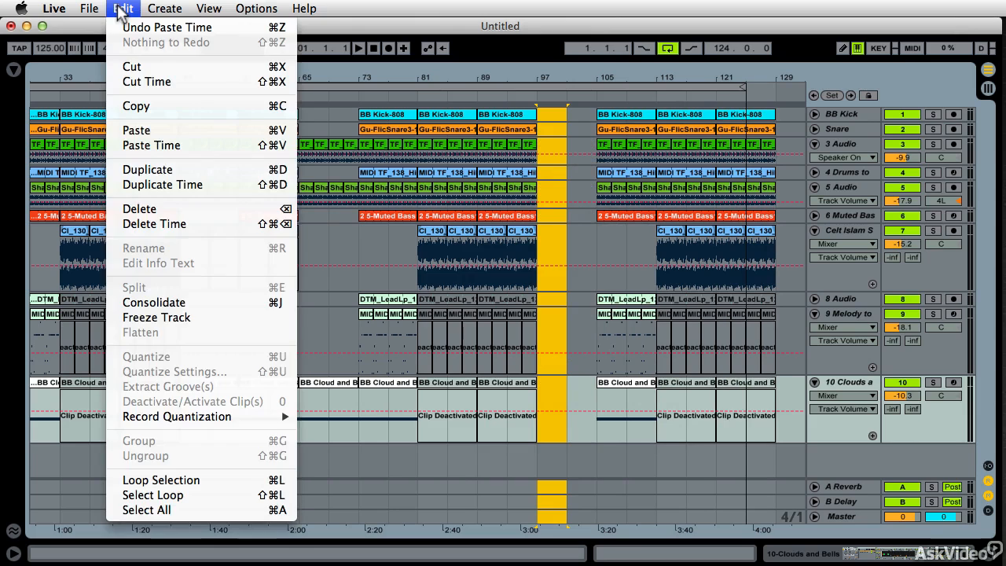
click(161, 226)
click(122, 8)
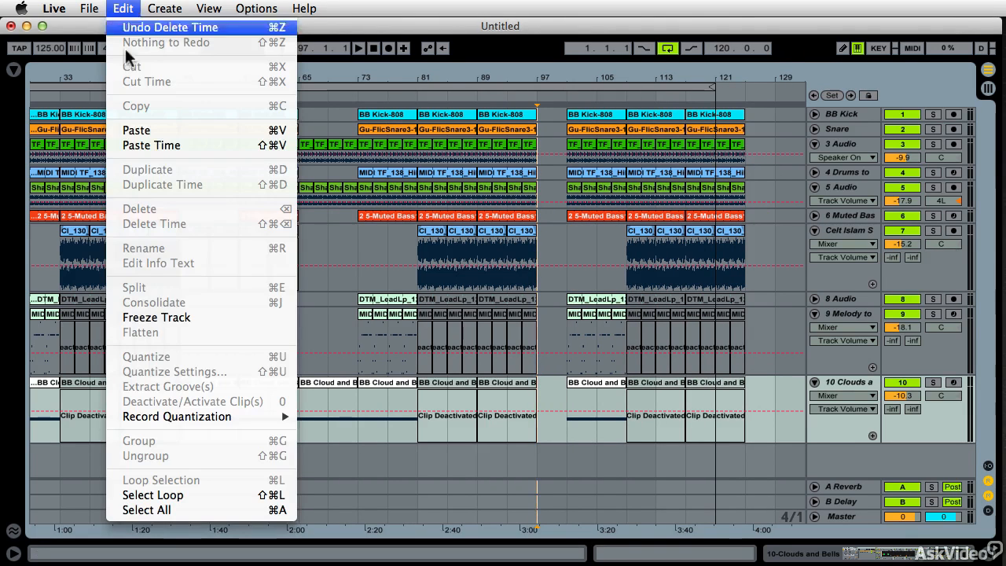
click(315, 277)
Step: Select the Clouds riser clip between bars 65 and 73 on track 10
scroll(342, 202, left, 5)
drag(332, 77, 332, 62)
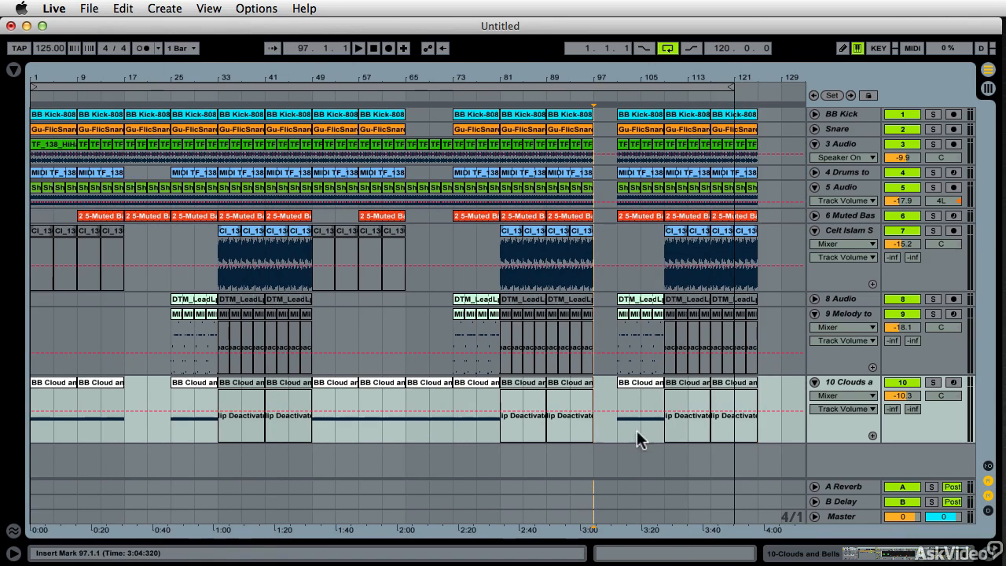
click(419, 385)
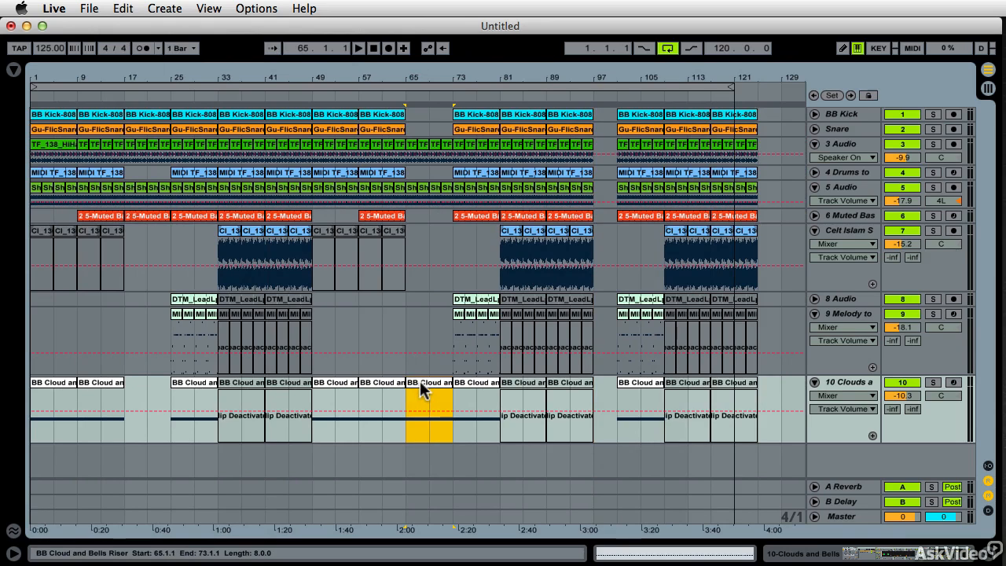